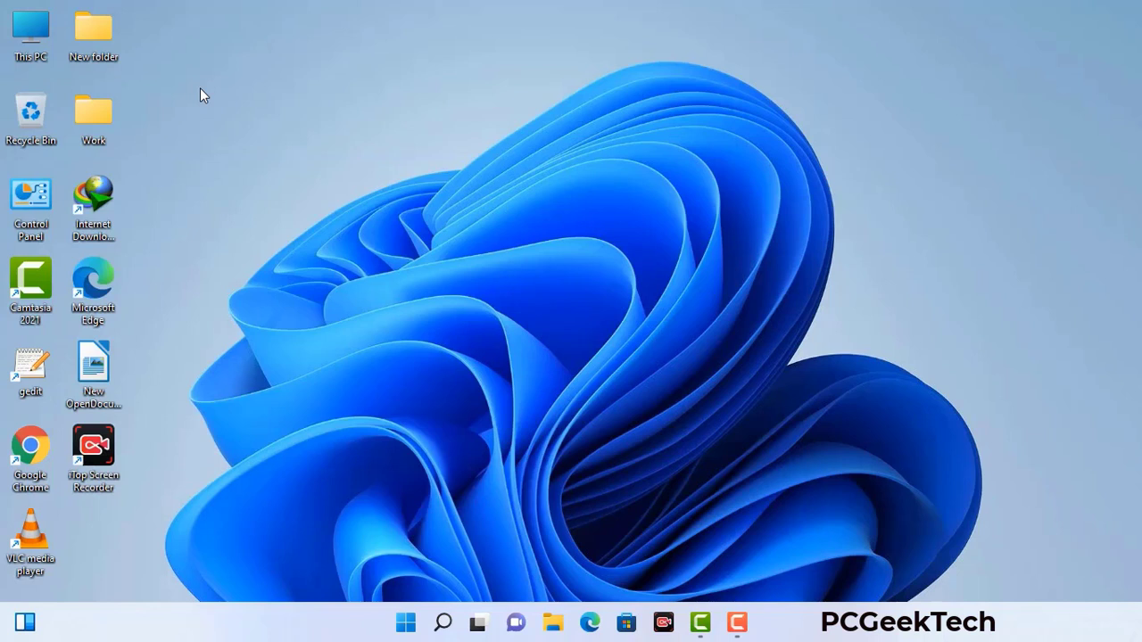
# Step: Run msconfig from the Run box to open System Configuration on its General tab
pyautogui.press('super+r')
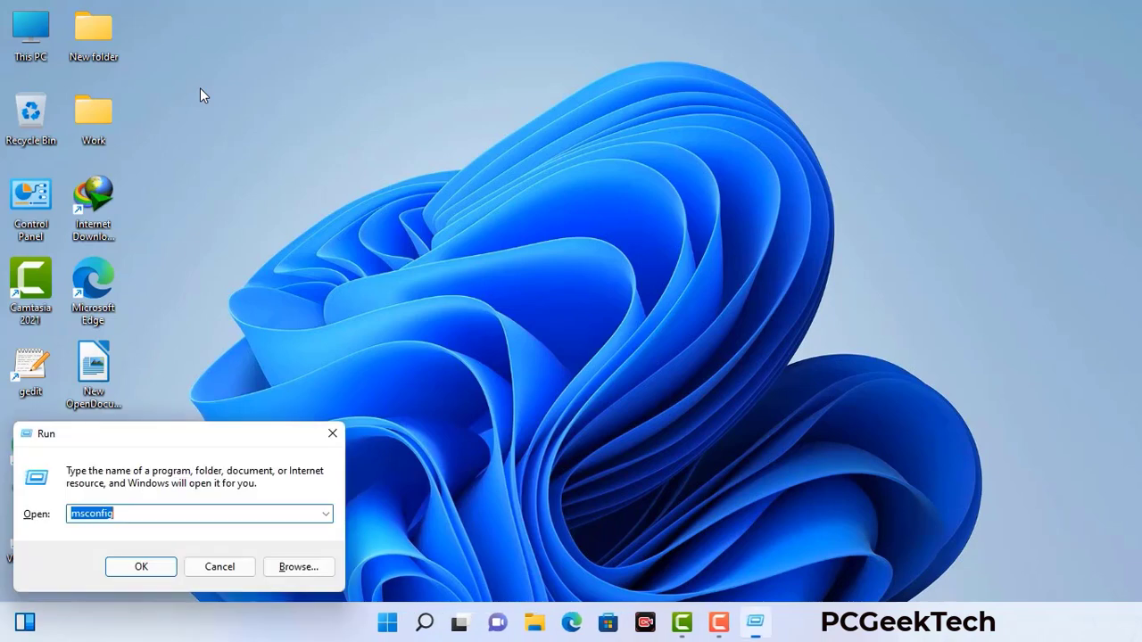
pyautogui.moveTo(192, 433); pyautogui.dragTo(500, 140)
pyautogui.click(453, 222)
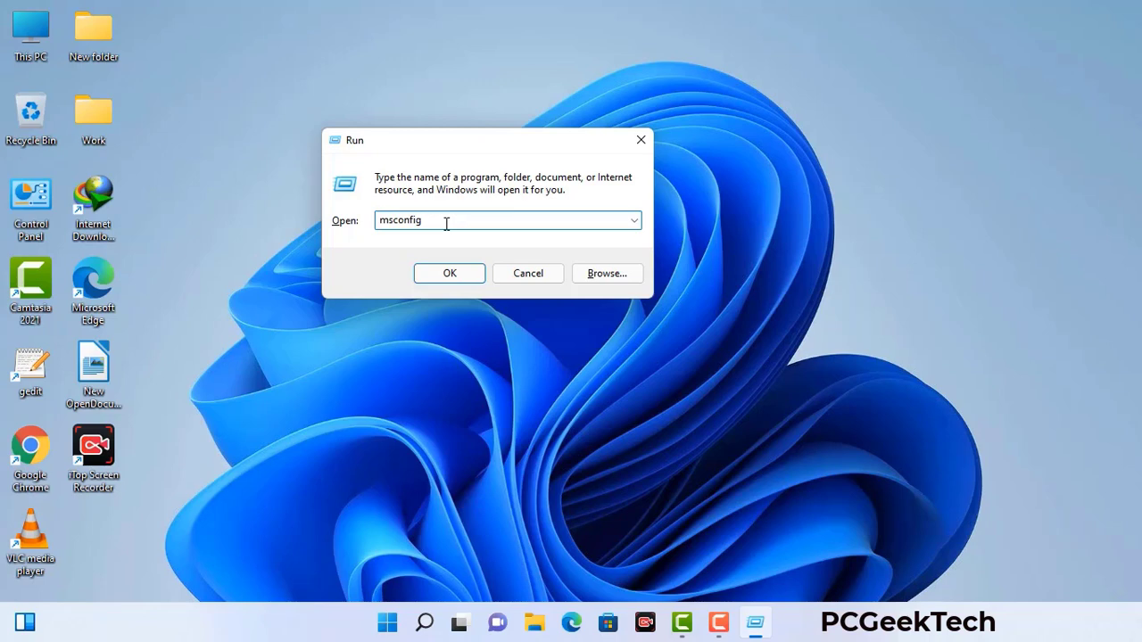
pyautogui.click(441, 278)
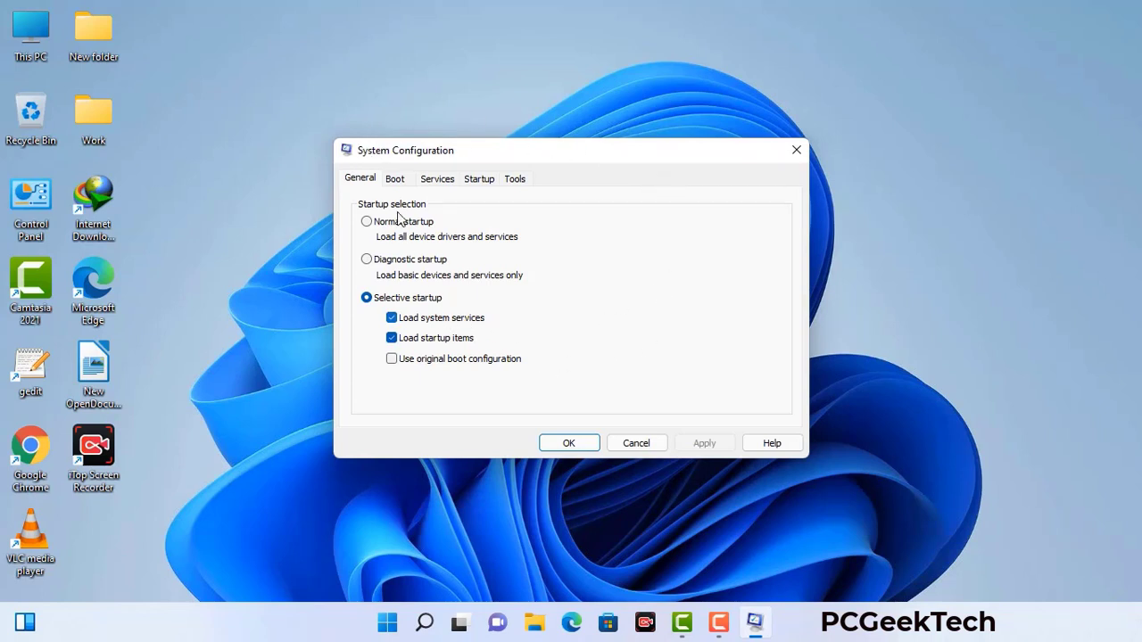
# Step: On the Boot tab, enable Safe boot with the Network option and apply it
pyautogui.click(395, 180)
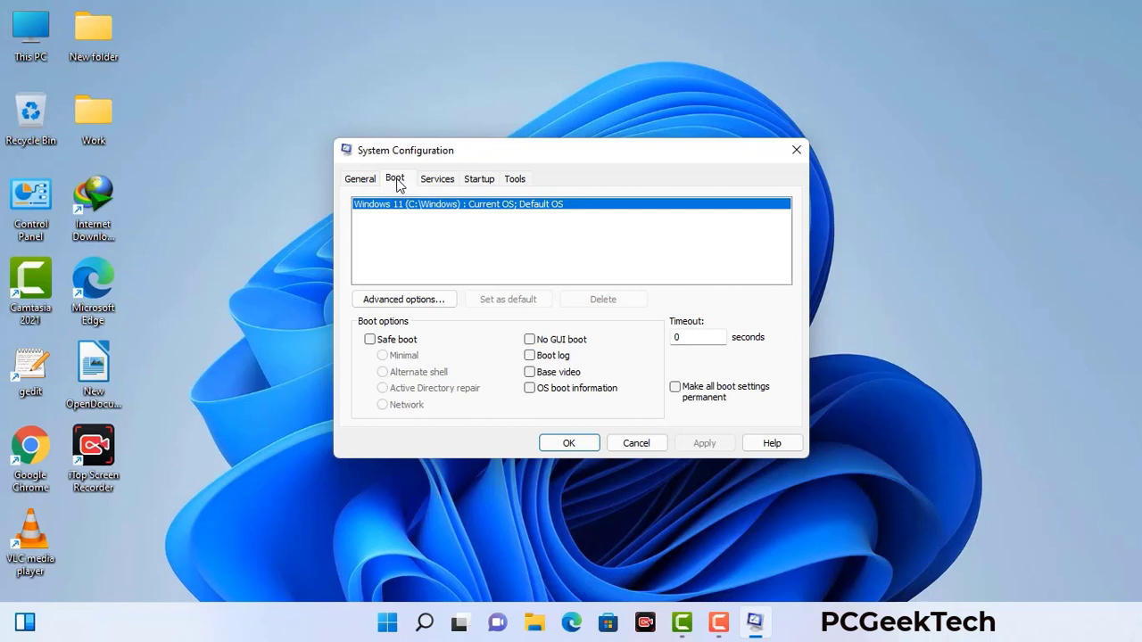
pyautogui.click(369, 340)
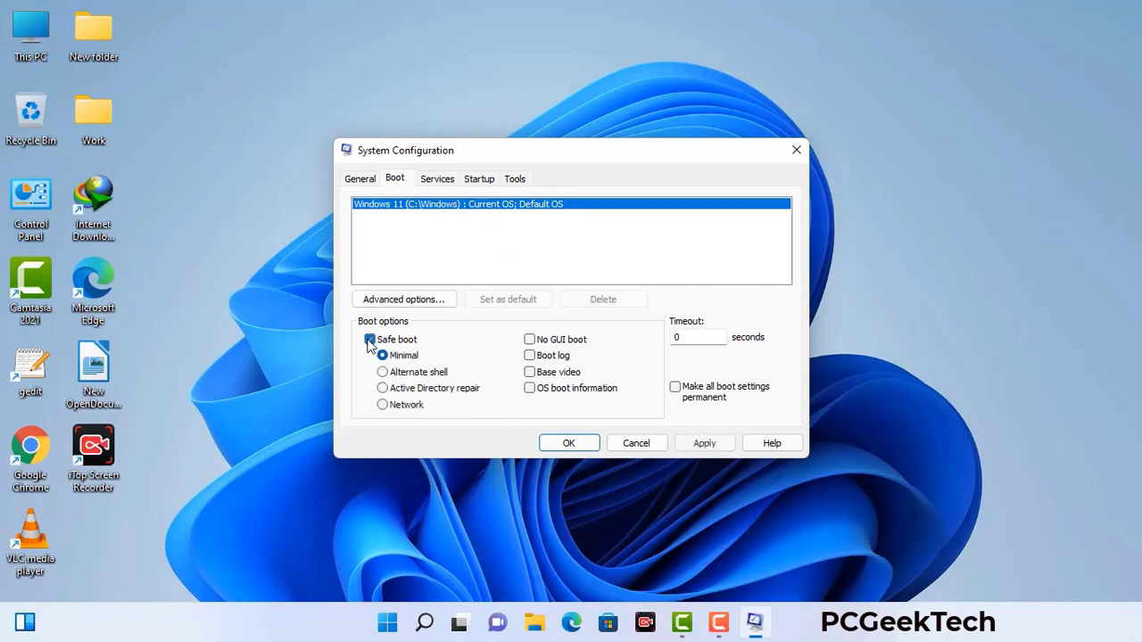
pyautogui.click(407, 406)
pyautogui.click(703, 444)
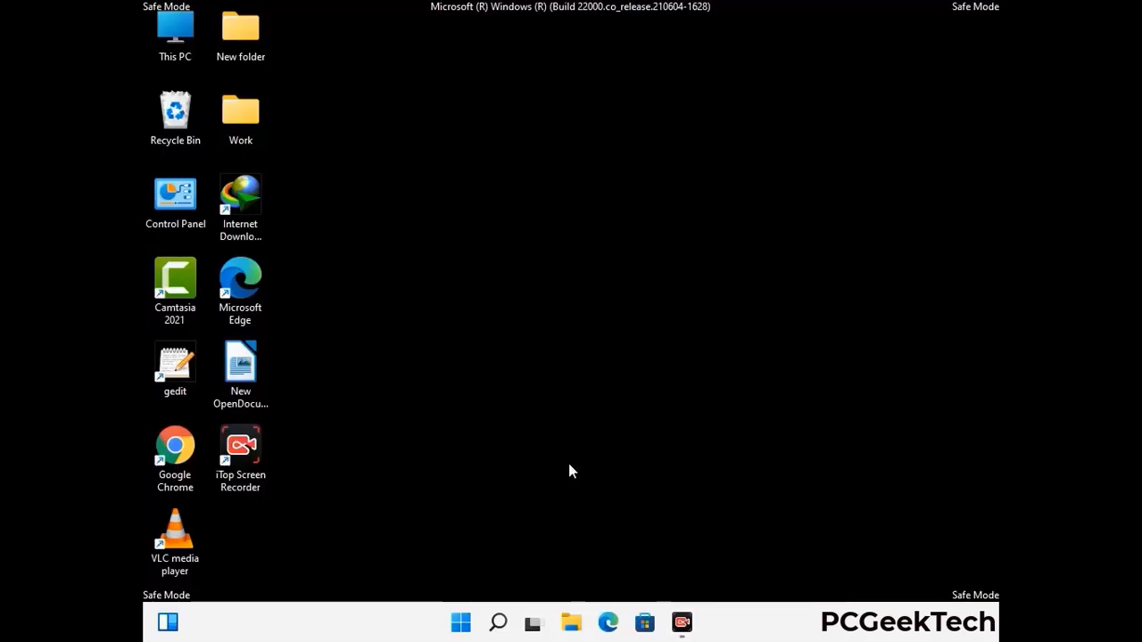
# Step: Turn on Show hidden files, folders, and drives in File Explorer Options, then close Control Panel
pyautogui.doubleClick(176, 214)
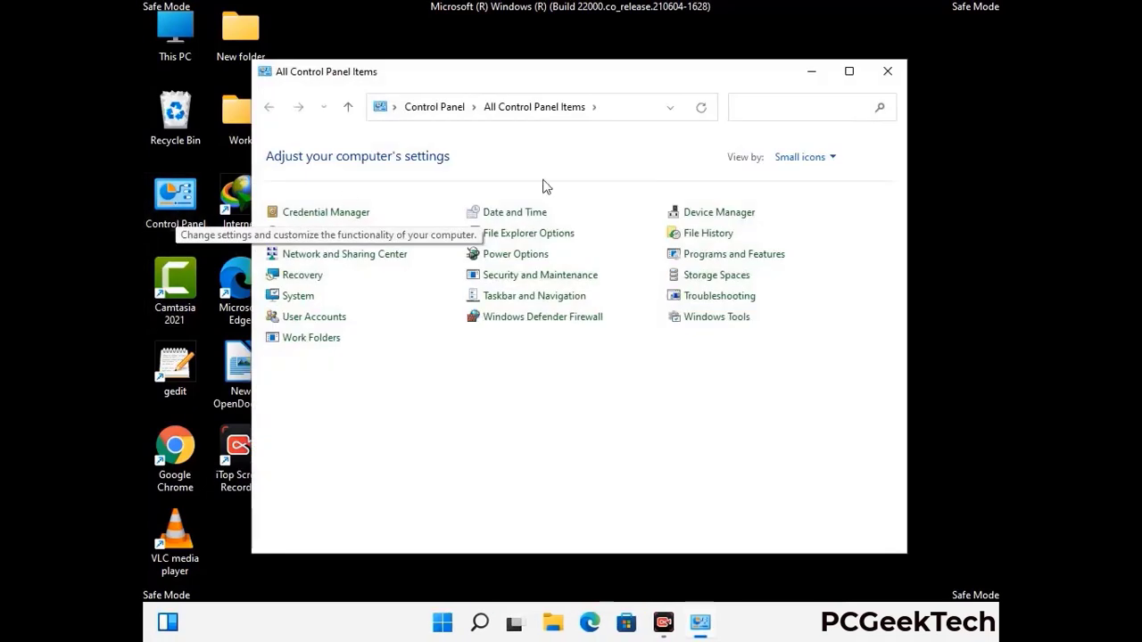
pyautogui.click(550, 239)
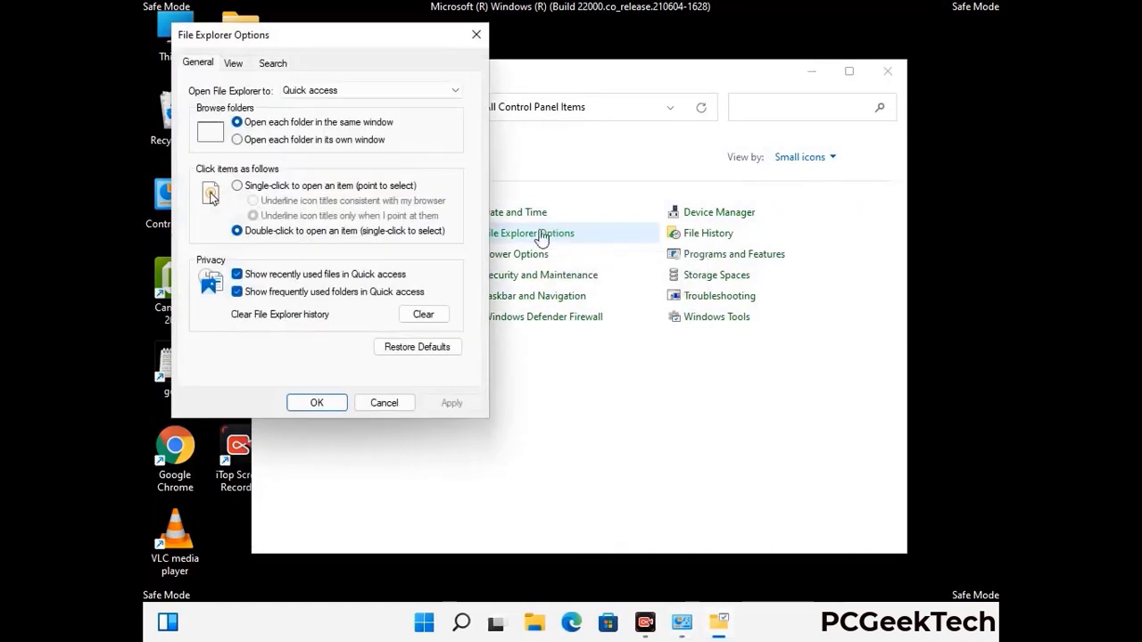
pyautogui.click(234, 64)
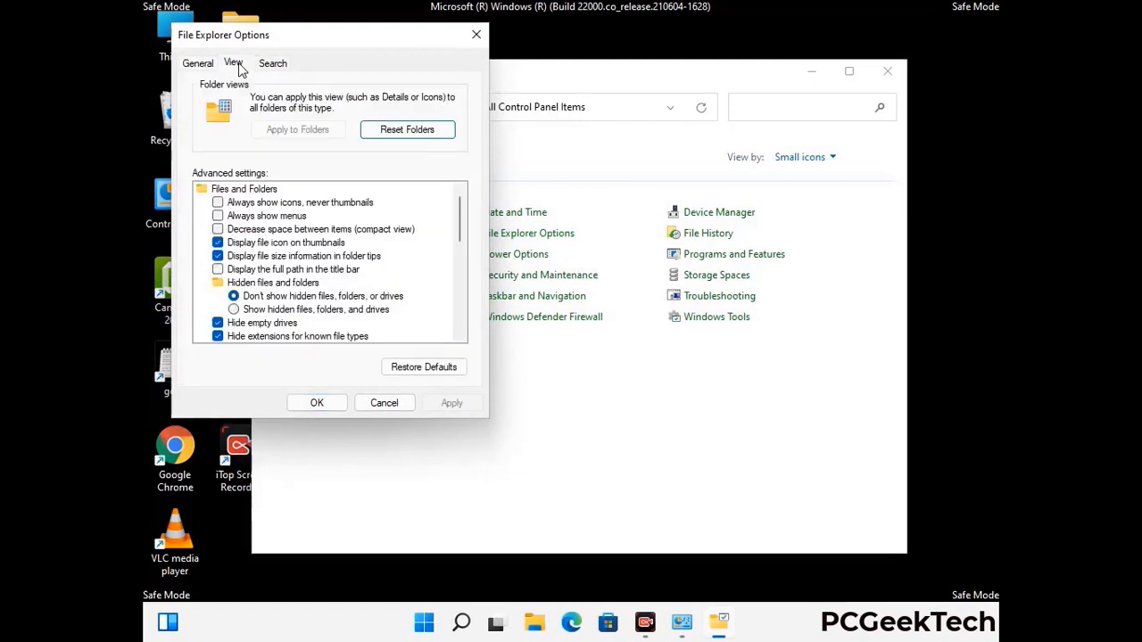
pyautogui.click(236, 310)
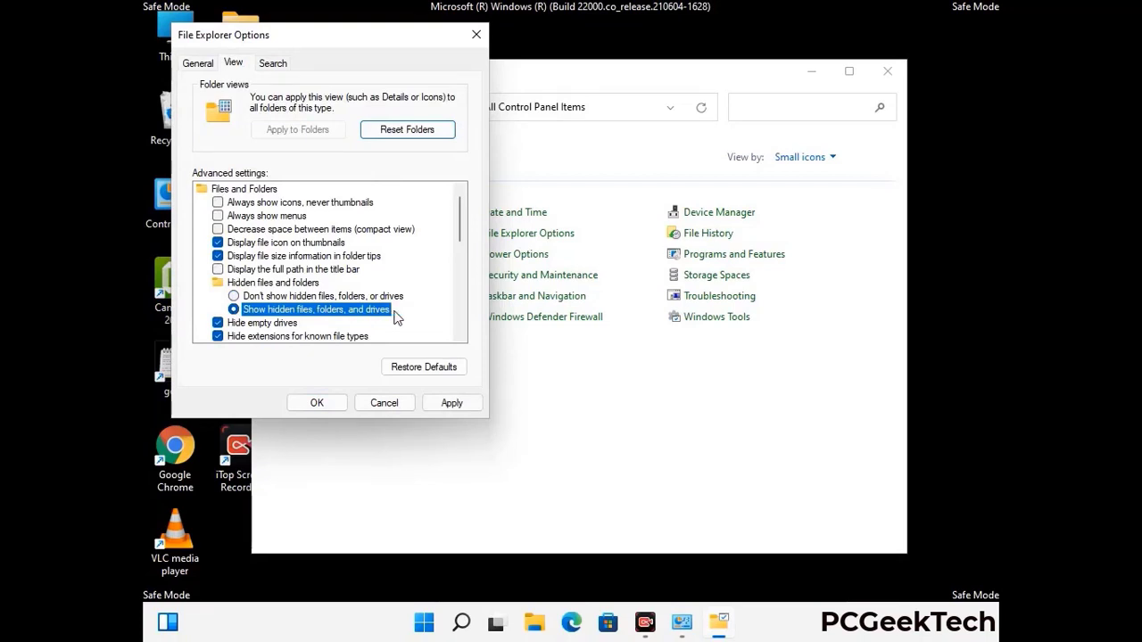
pyautogui.click(449, 403)
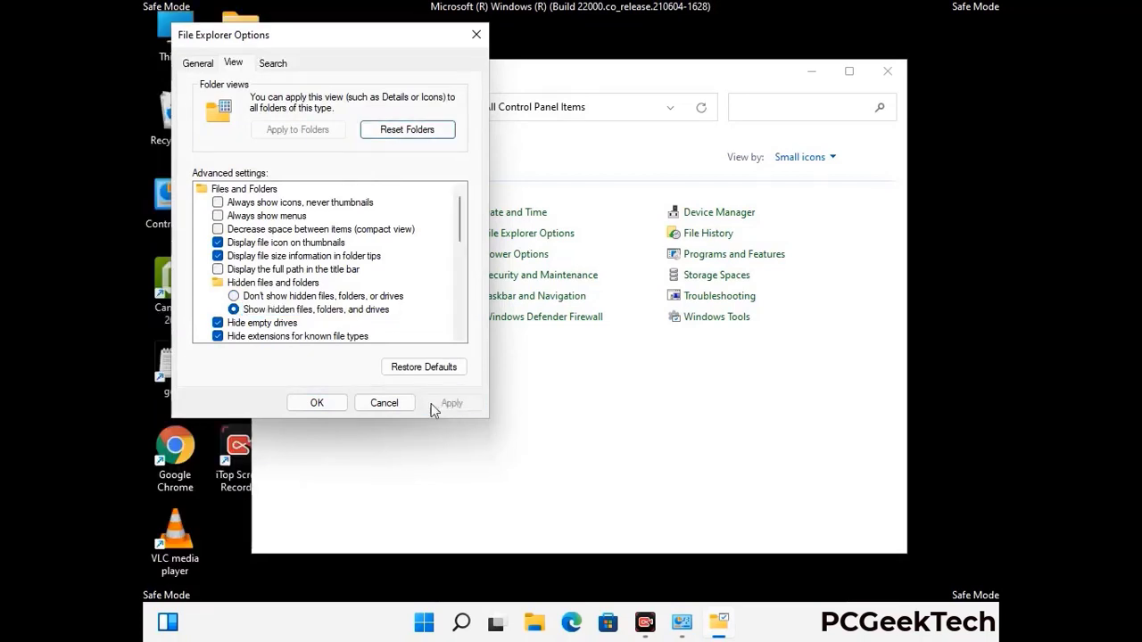
pyautogui.click(300, 405)
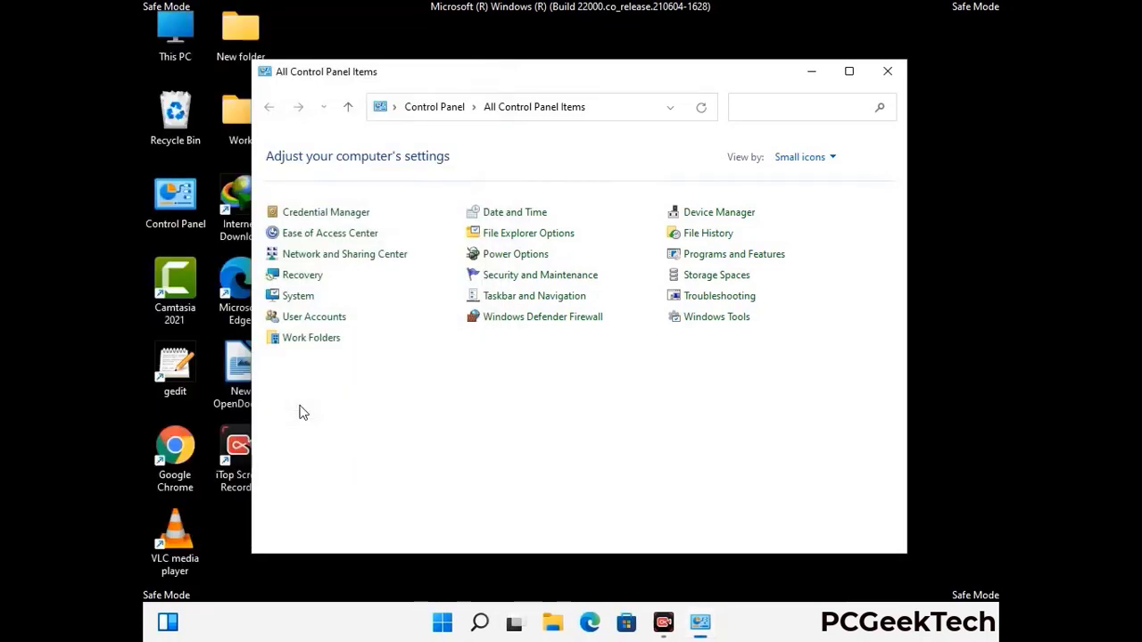
pyautogui.click(885, 73)
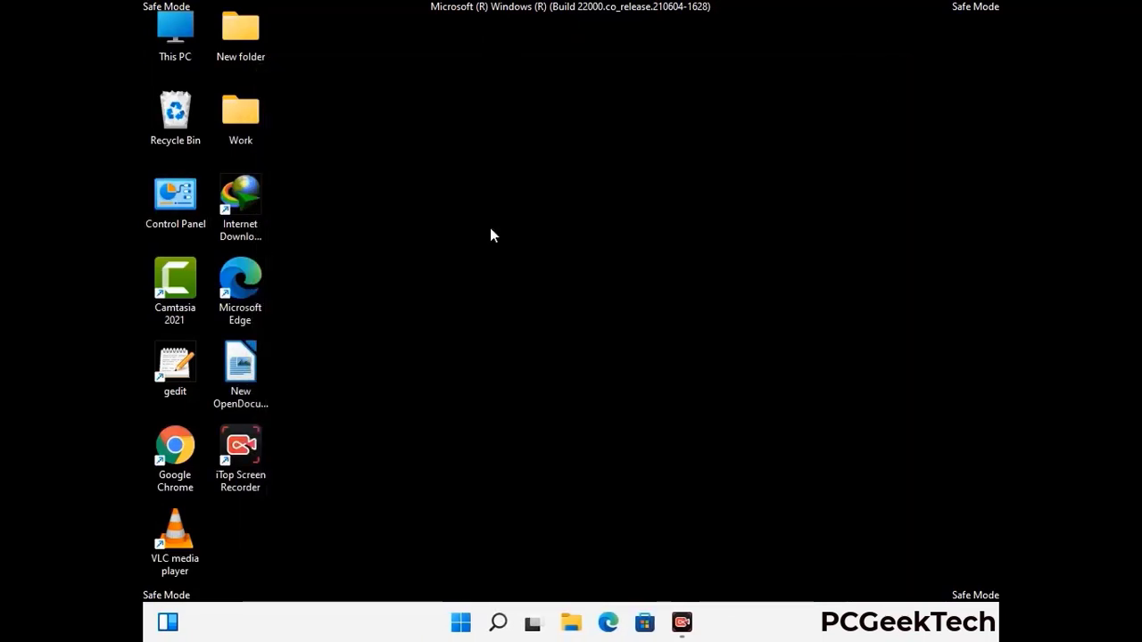
# Step: Browse from This PC to C:\Windows\System32\drivers\etc and select the hosts file
pyautogui.doubleClick(169, 55)
pyautogui.doubleClick(500, 390)
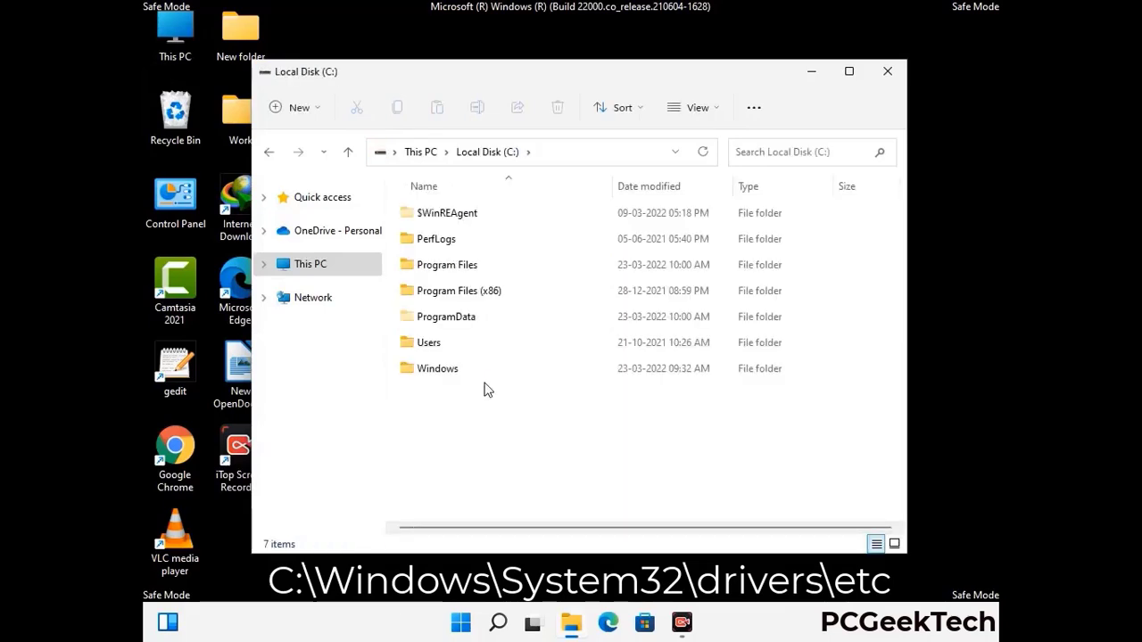
pyautogui.doubleClick(431, 368)
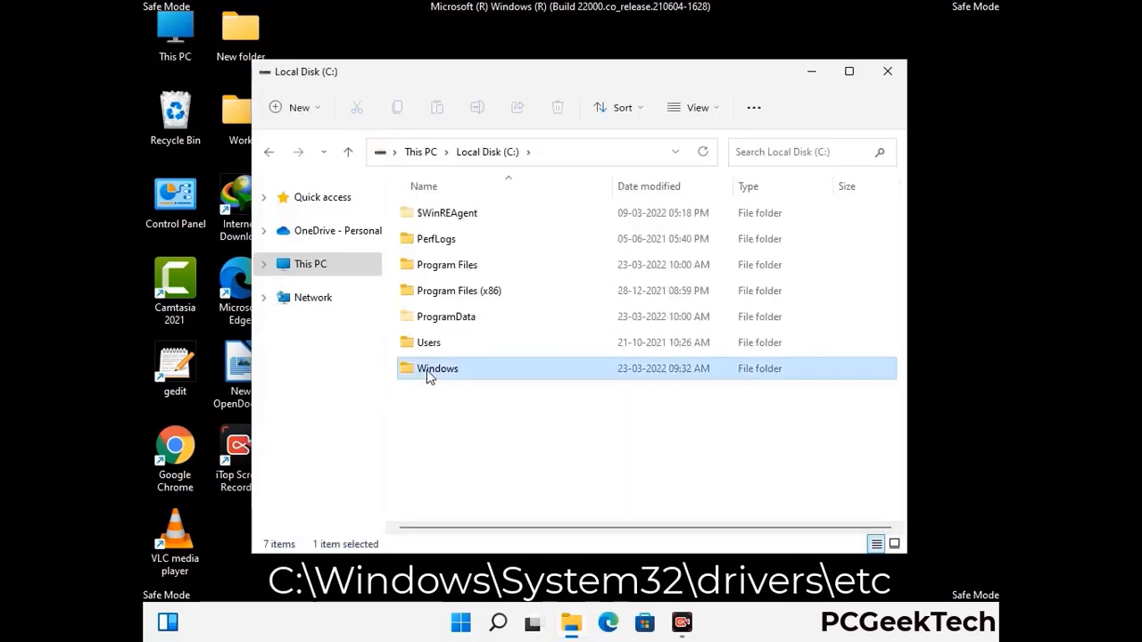
pyautogui.scroll(-6, 571, 382)
pyautogui.scroll(-12, 564, 386)
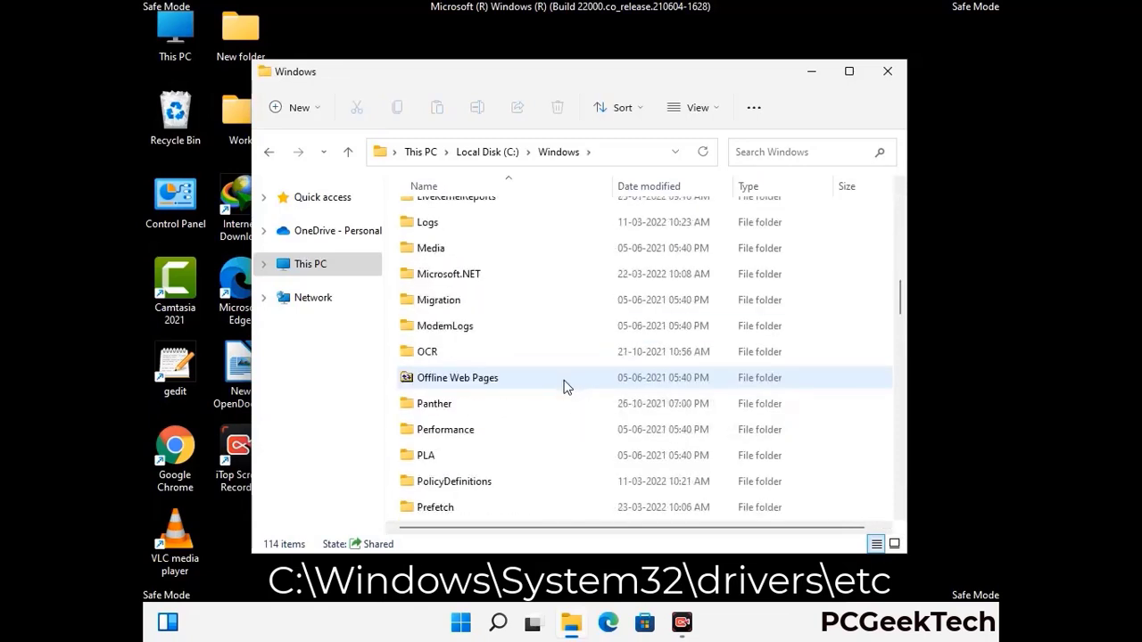
pyautogui.scroll(-2, 538, 380)
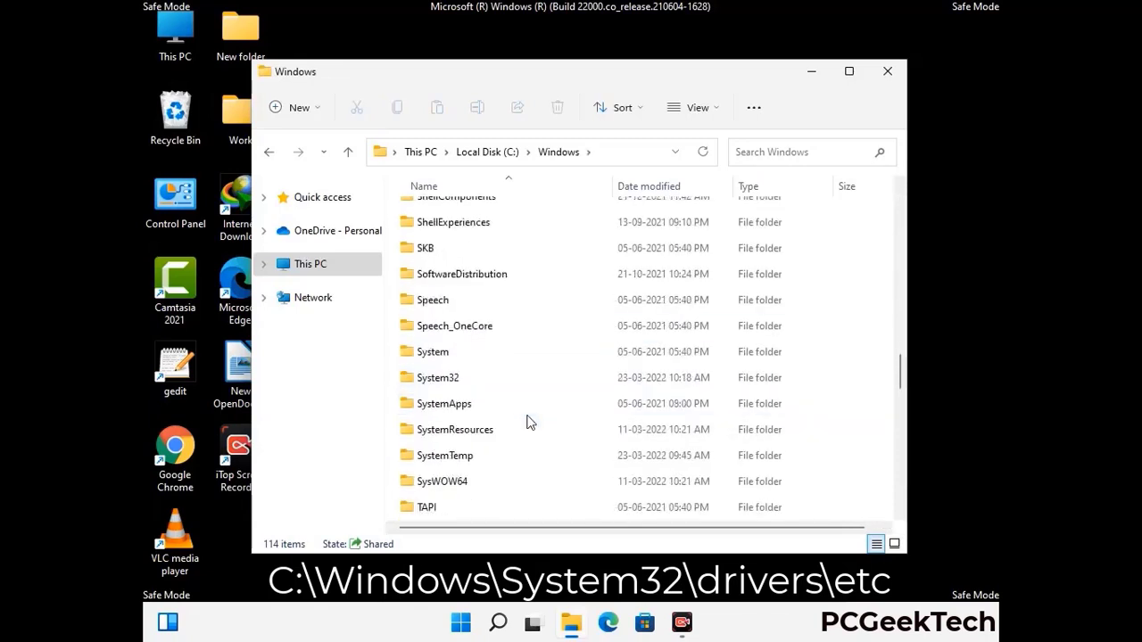
pyautogui.doubleClick(434, 378)
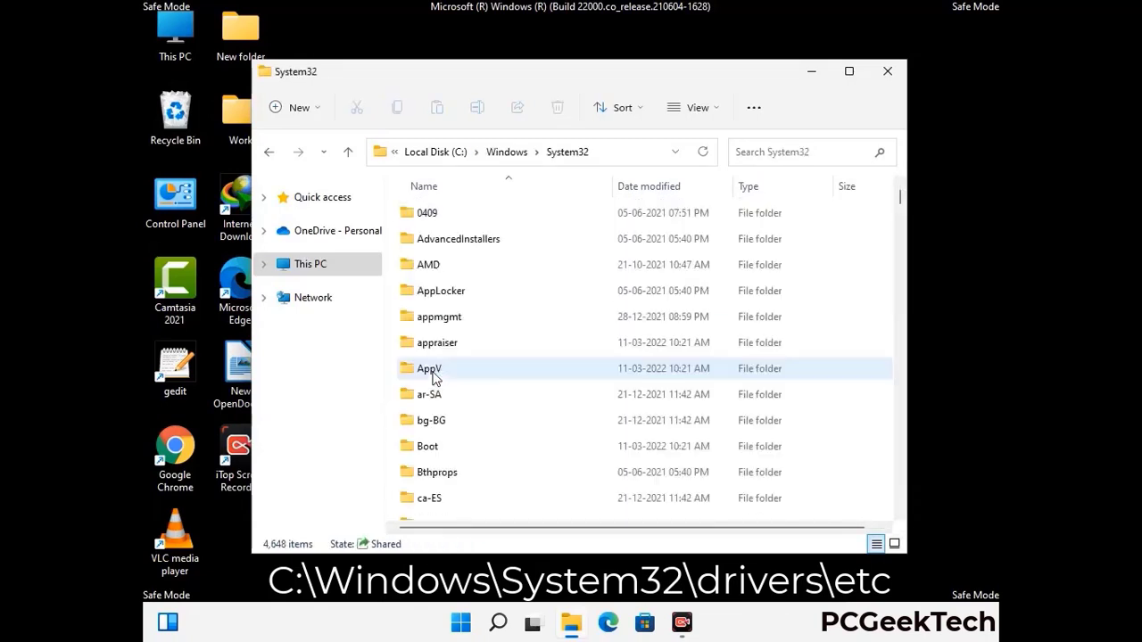
pyautogui.scroll(-5, 489, 384)
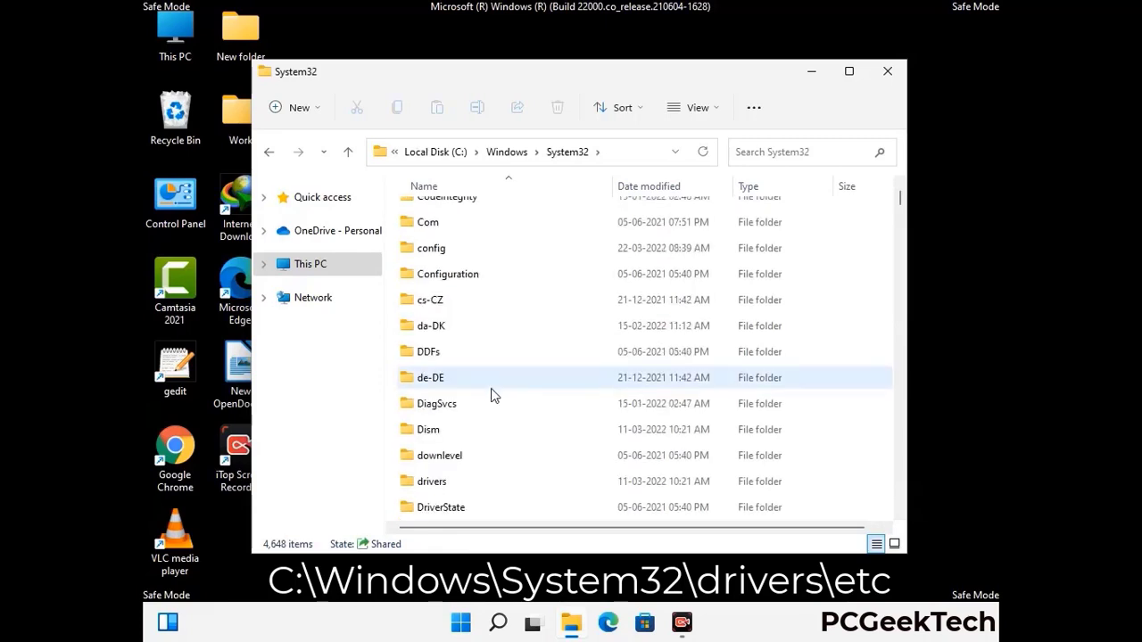
pyautogui.doubleClick(438, 483)
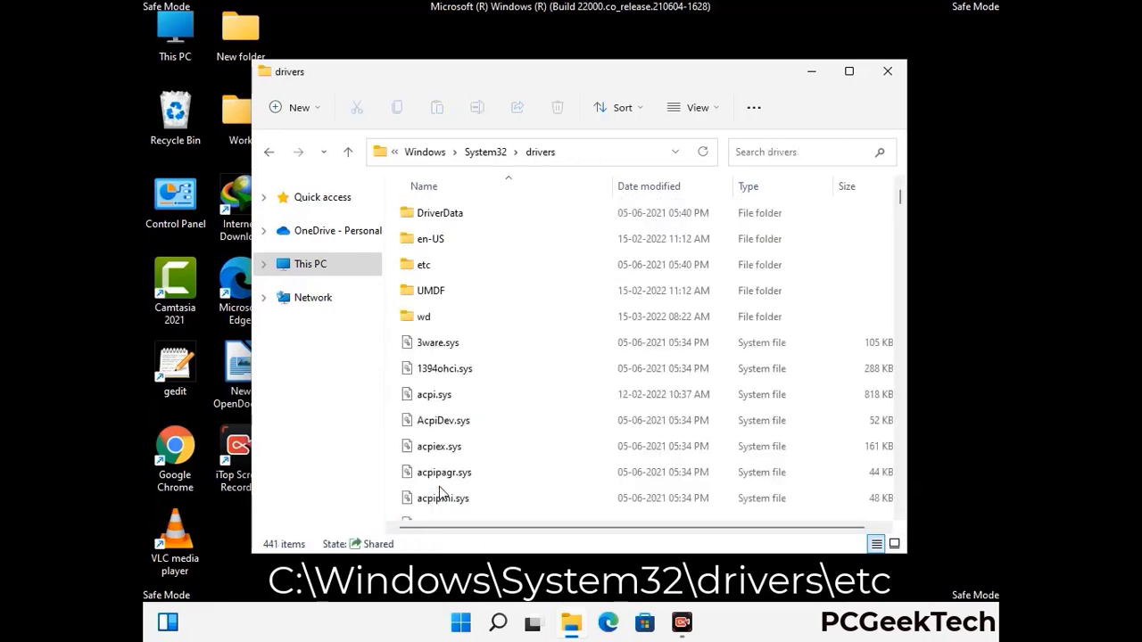
pyautogui.doubleClick(423, 265)
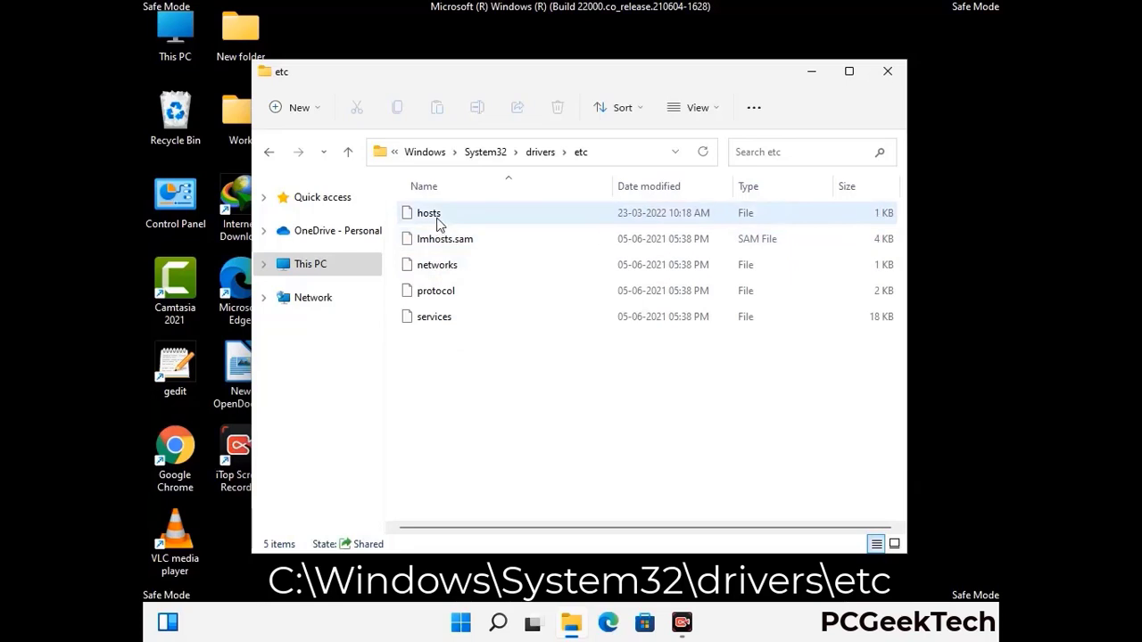
pyautogui.click(438, 223)
# Step: Open the hosts file in Notepad
pyautogui.doubleClick(438, 223)
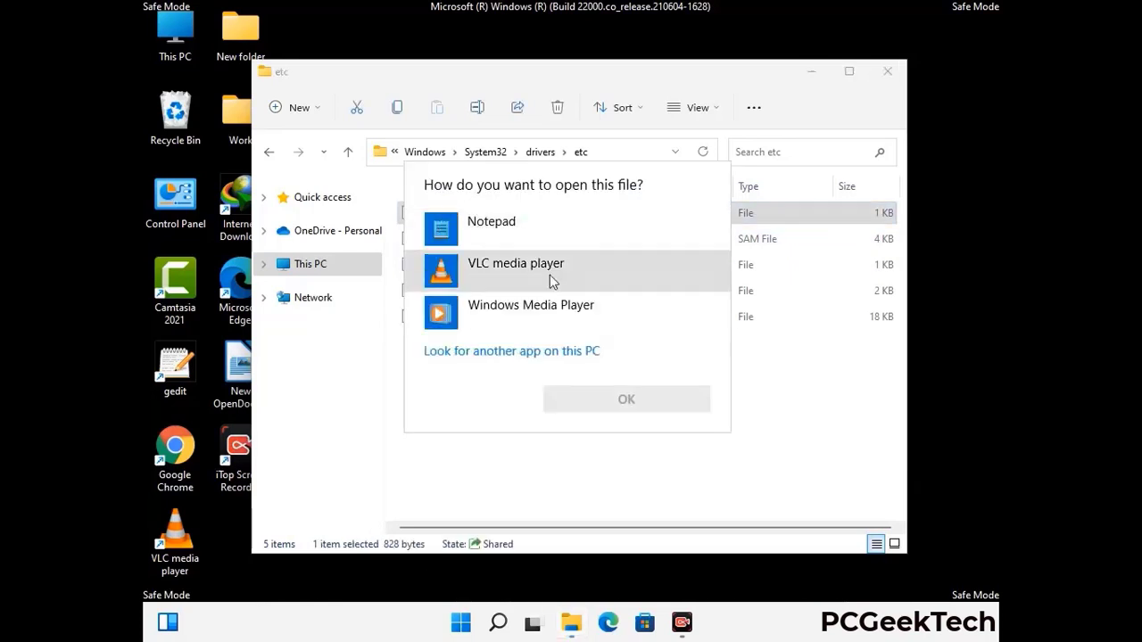
pyautogui.click(507, 228)
pyautogui.click(627, 400)
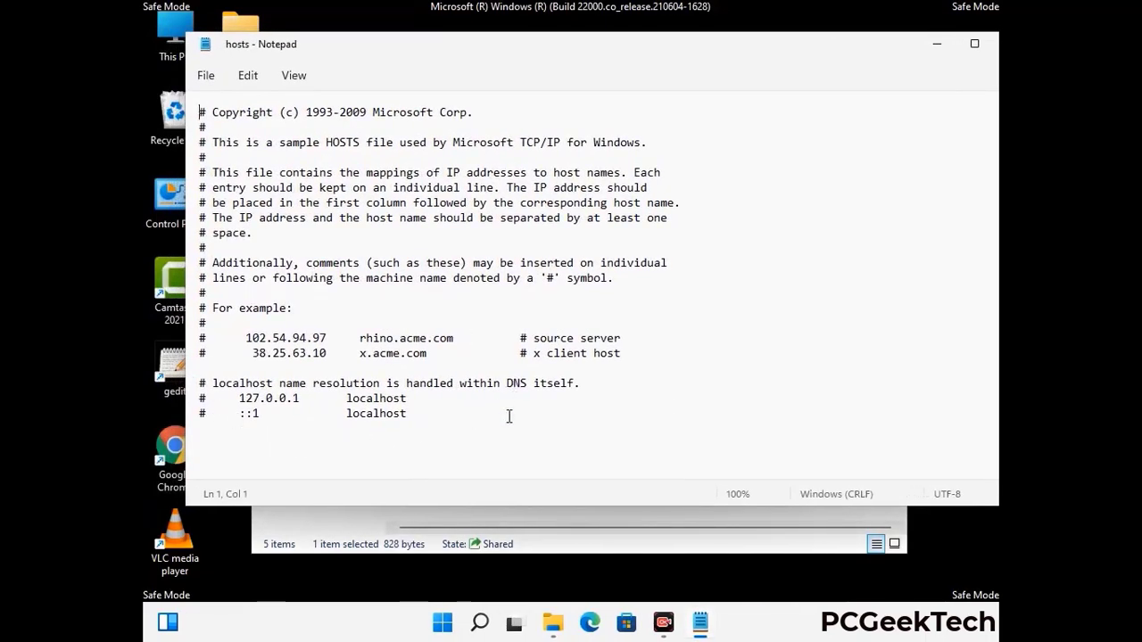
# Step: Add blank lines after the last localhost line, save hosts, and close Notepad
pyautogui.click(426, 414)
pyautogui.press('Return')
pyautogui.press('Return')
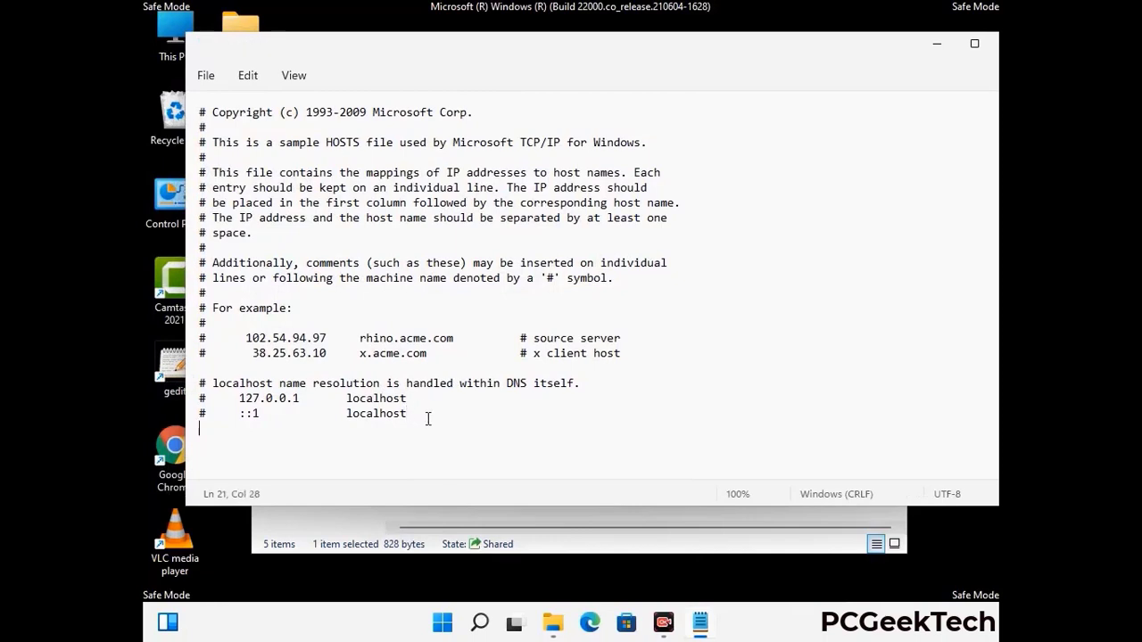
pyautogui.scroll(-1, 198, 384)
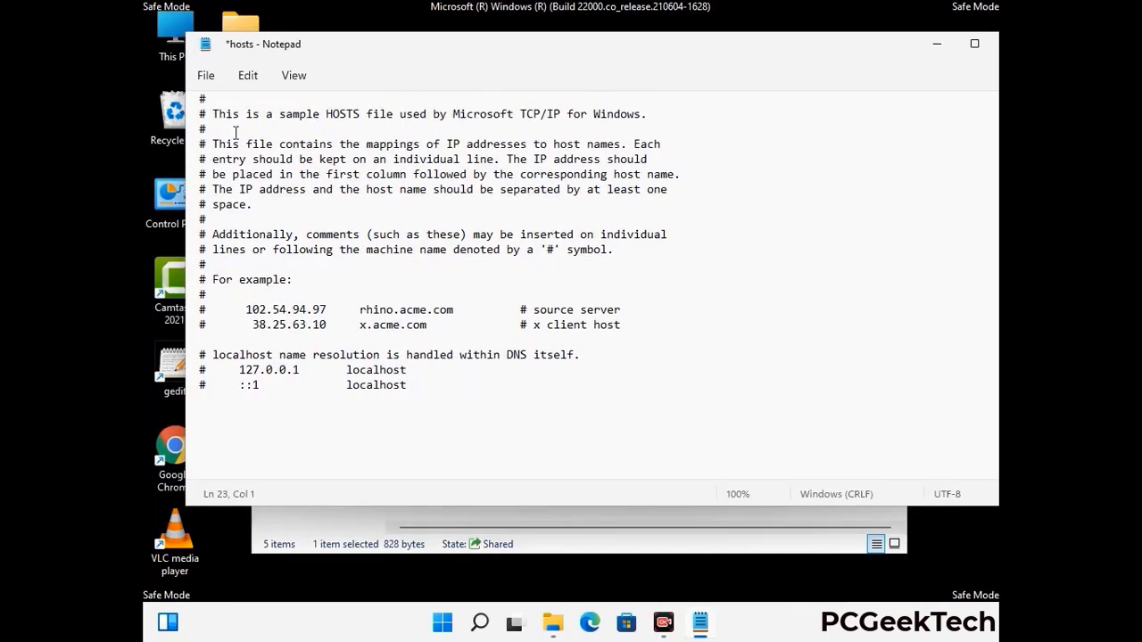
pyautogui.click(206, 77)
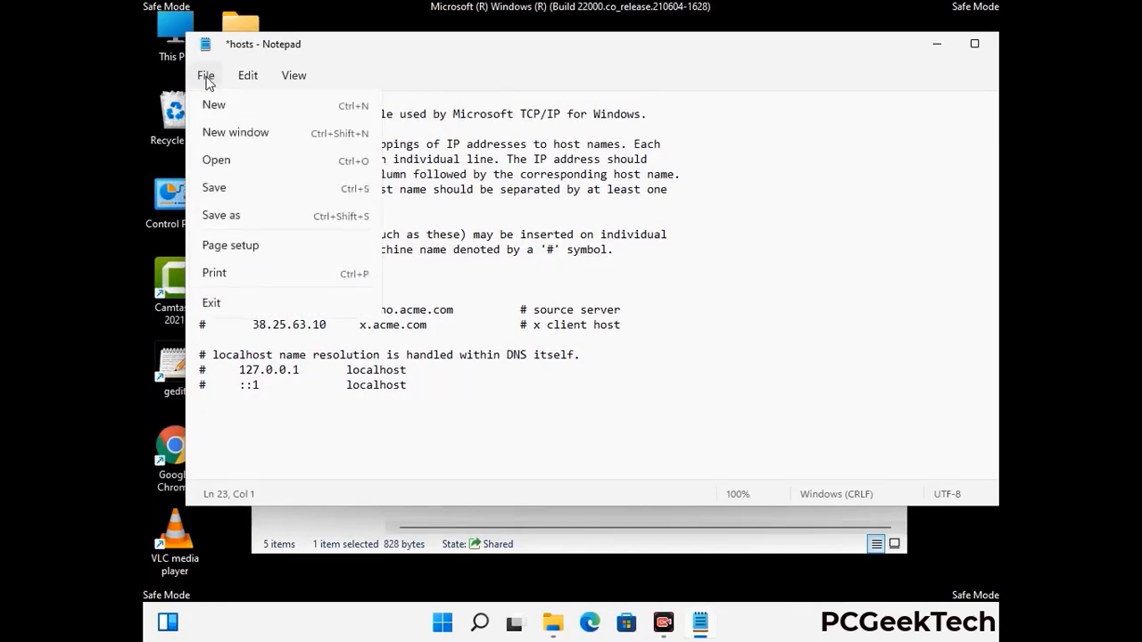
pyautogui.click(215, 188)
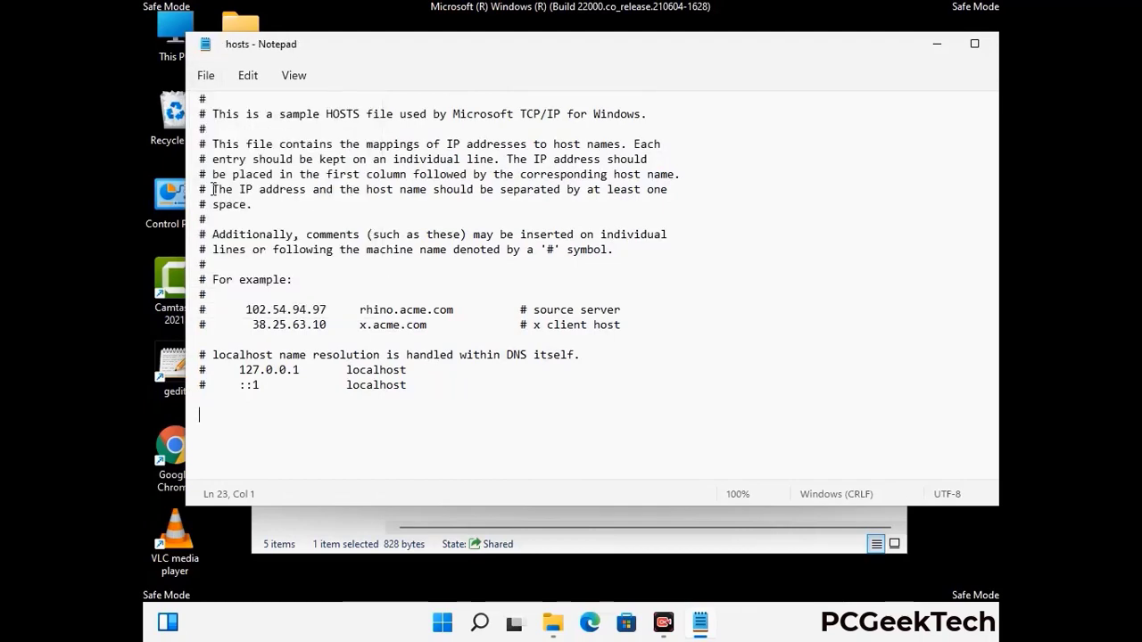
pyautogui.moveTo(864, 55); pyautogui.dragTo(731, 55)
pyautogui.click(880, 51)
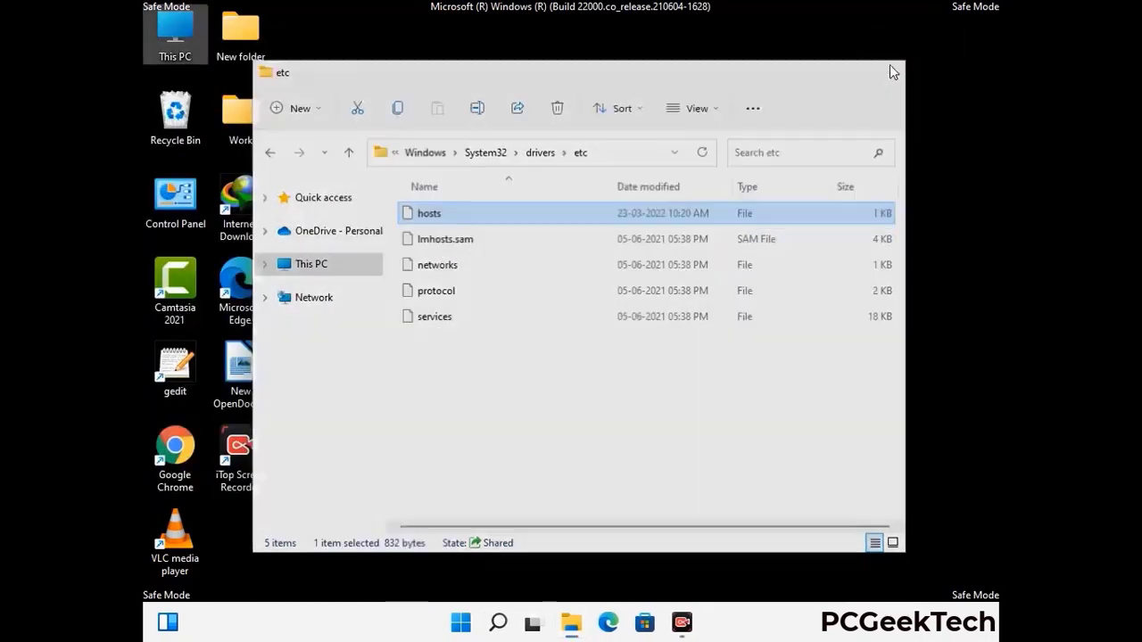
# Step: Close the etc window and run %appdata to open the Roaming AppData folder
pyautogui.click(890, 64)
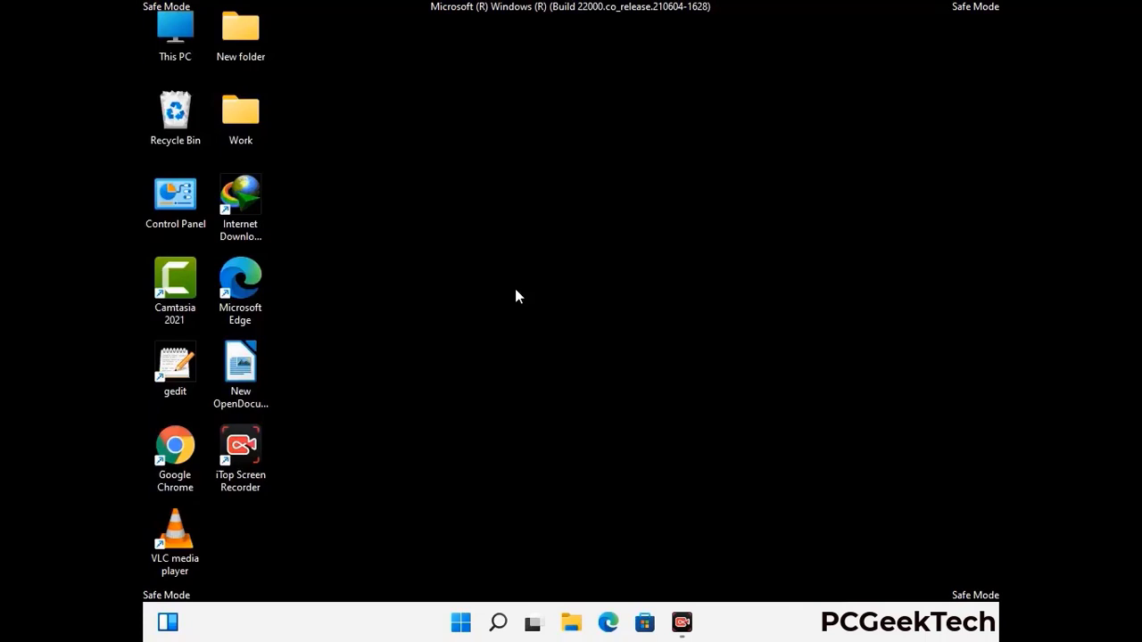
pyautogui.press('super+r')
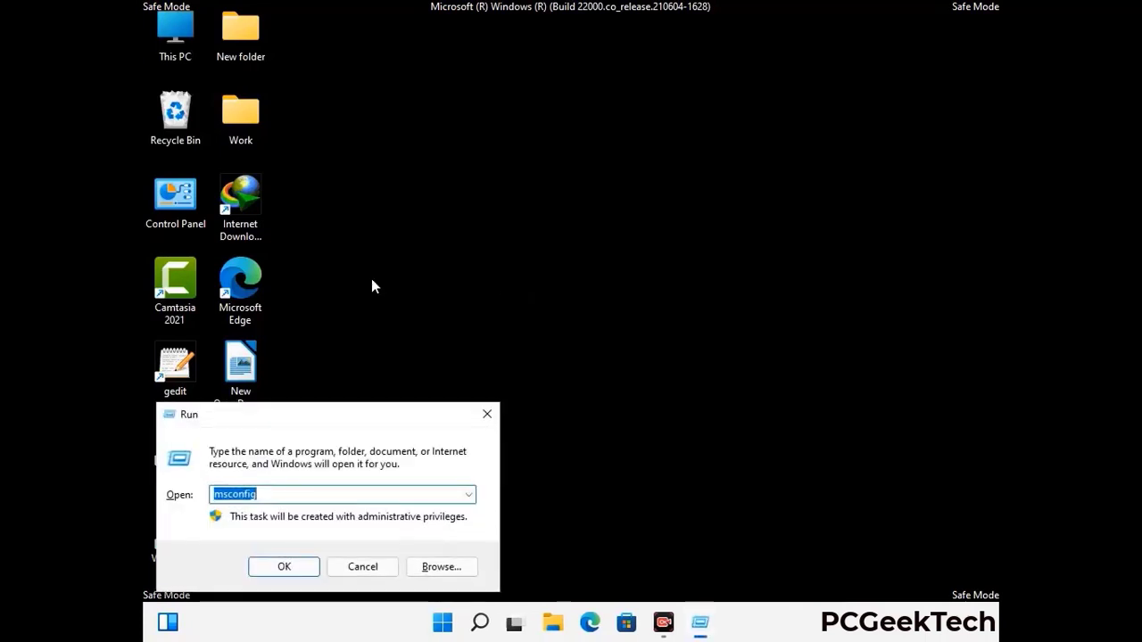
pyautogui.moveTo(327, 413); pyautogui.dragTo(532, 177)
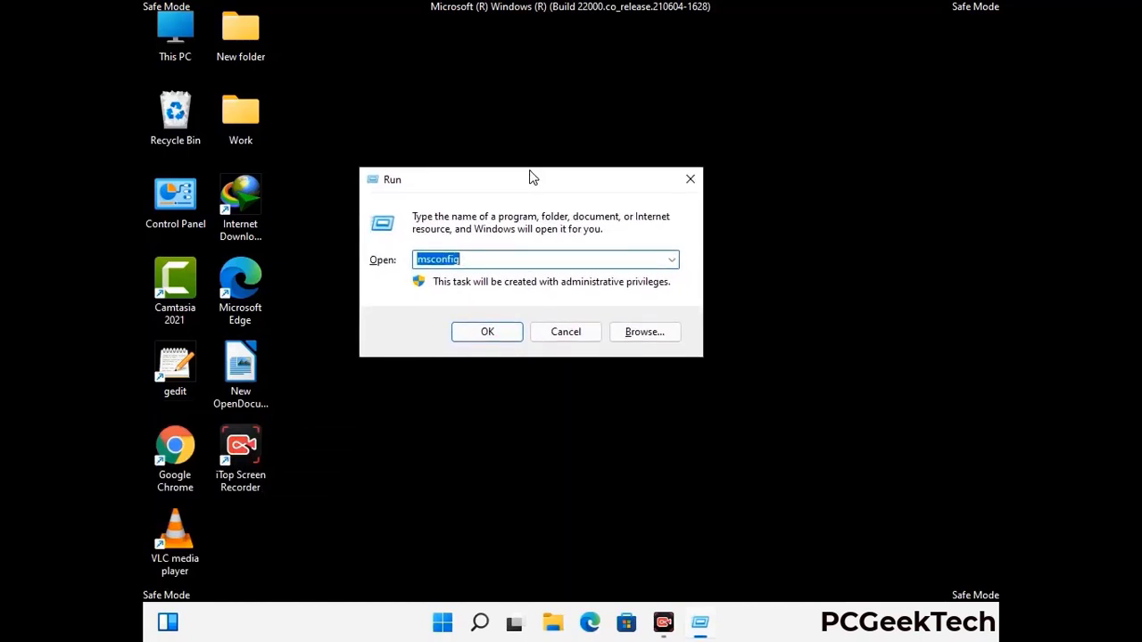
pyautogui.write('%')
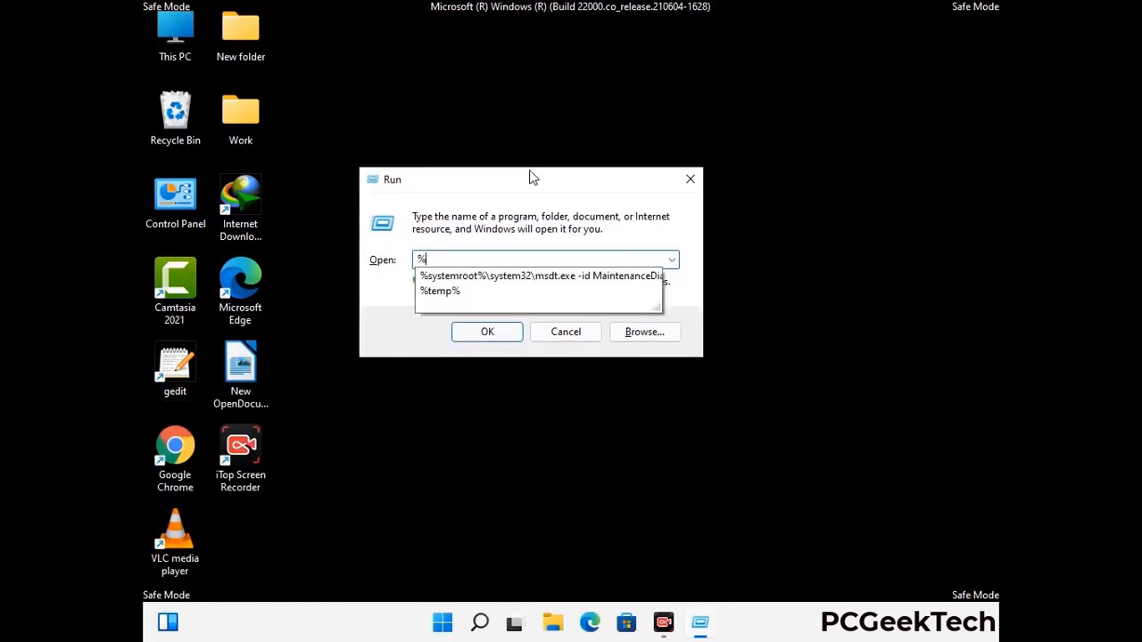
pyautogui.write('appd')
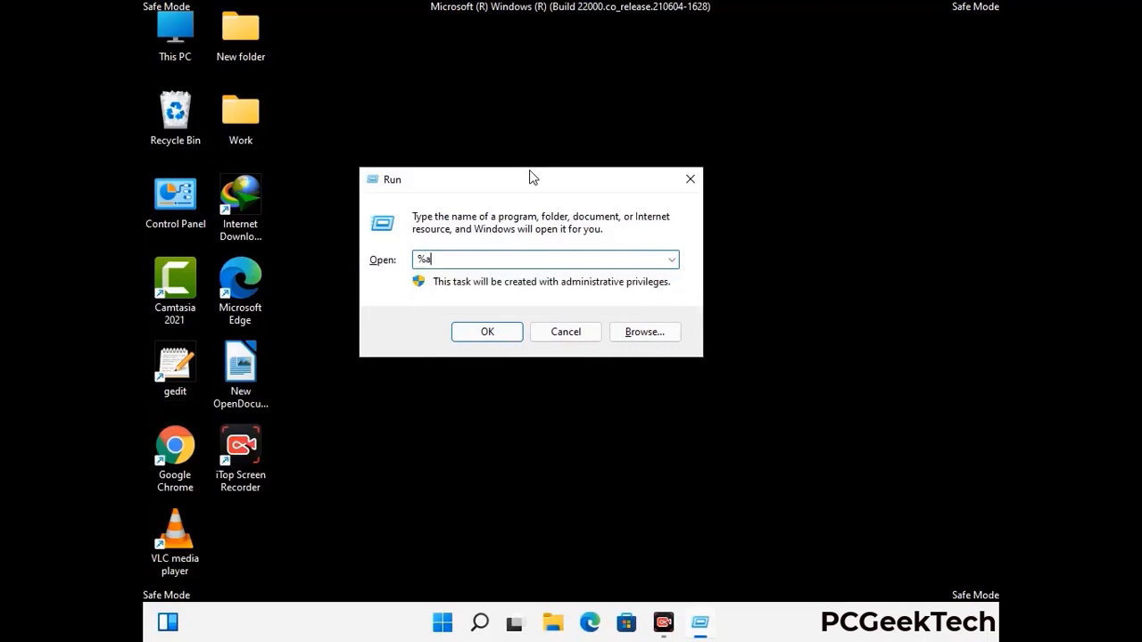
pyautogui.write('ata%')
pyautogui.press('Return')
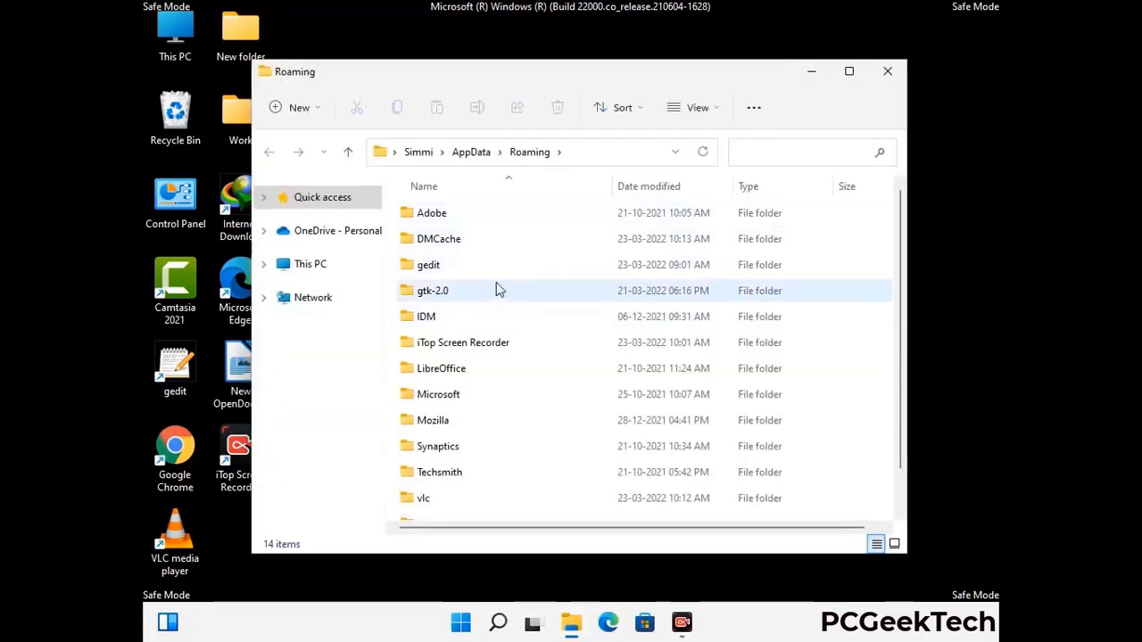
# Step: Delete the Zoom folder from AppData Roaming, leaving 13 items, and close the window
pyautogui.scroll(-1, 530, 339)
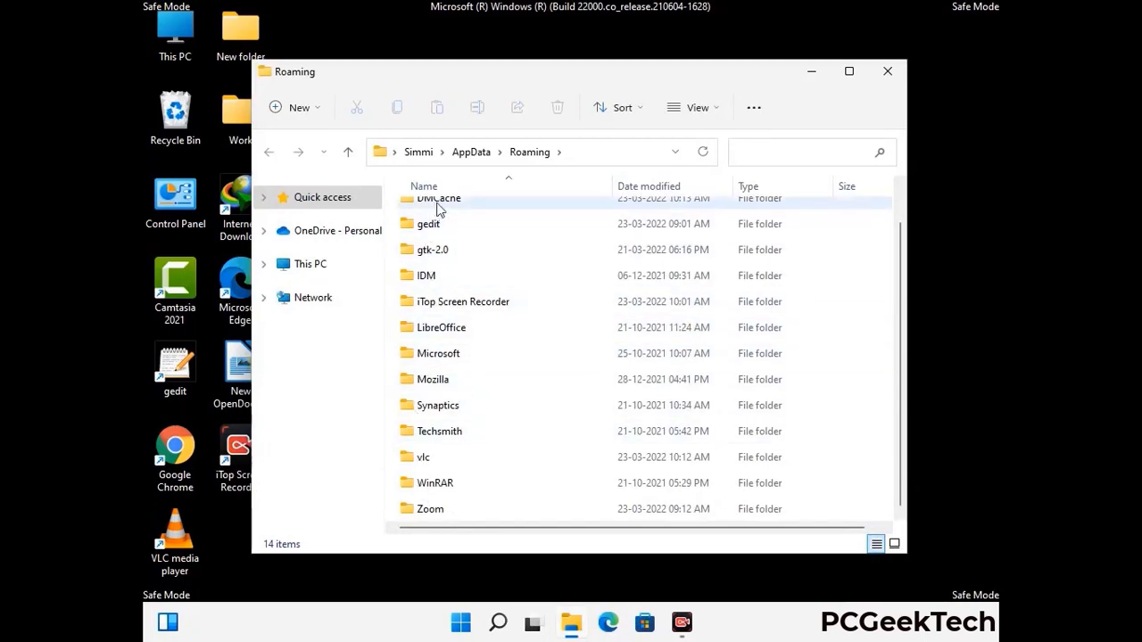
pyautogui.scroll(1, 471, 315)
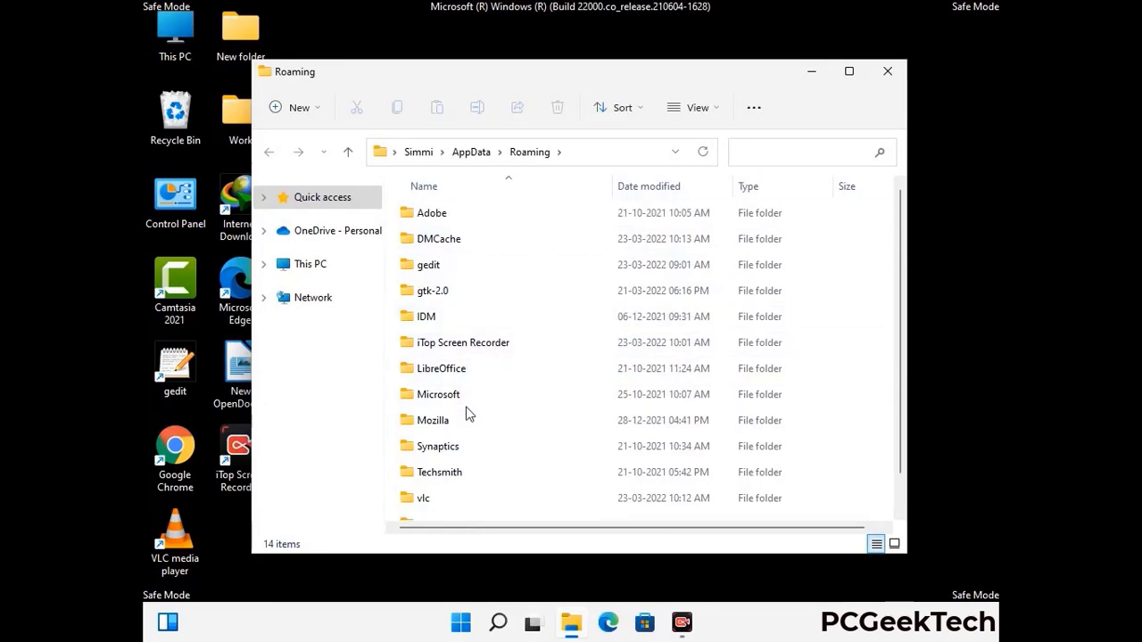
pyautogui.scroll(-1, 466, 406)
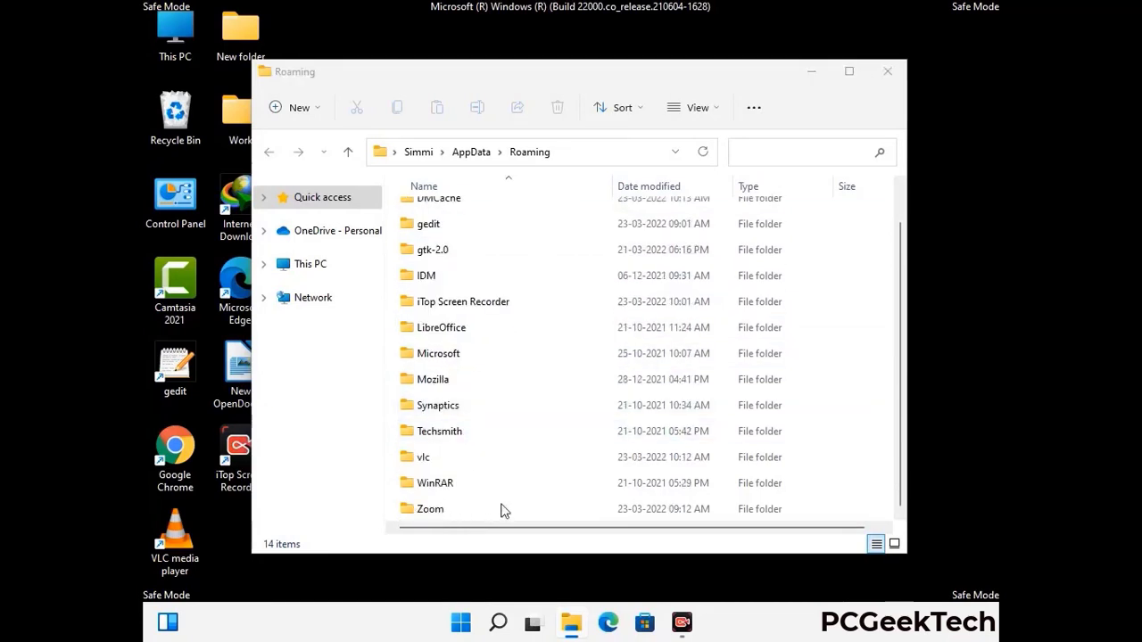
pyautogui.click(639, 507)
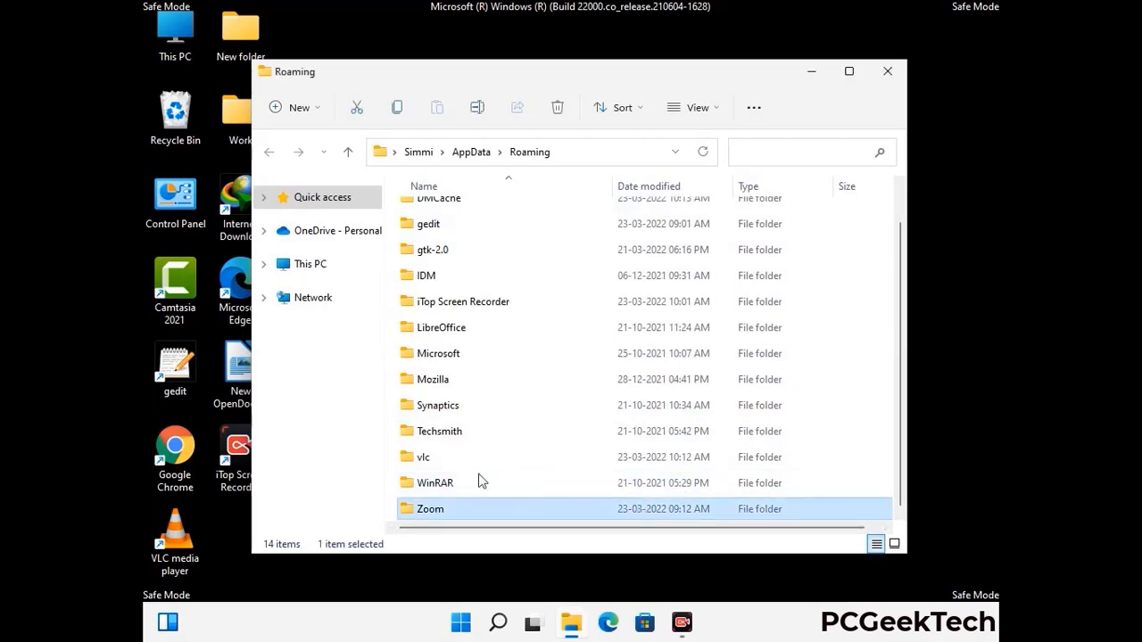
pyautogui.click(564, 113)
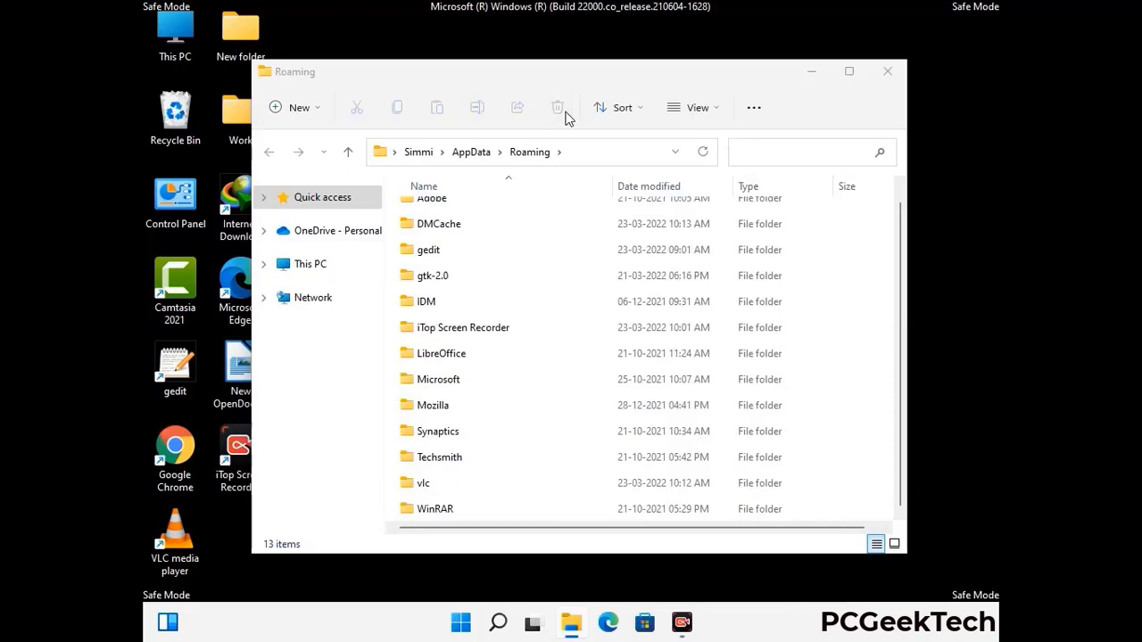
pyautogui.click(886, 79)
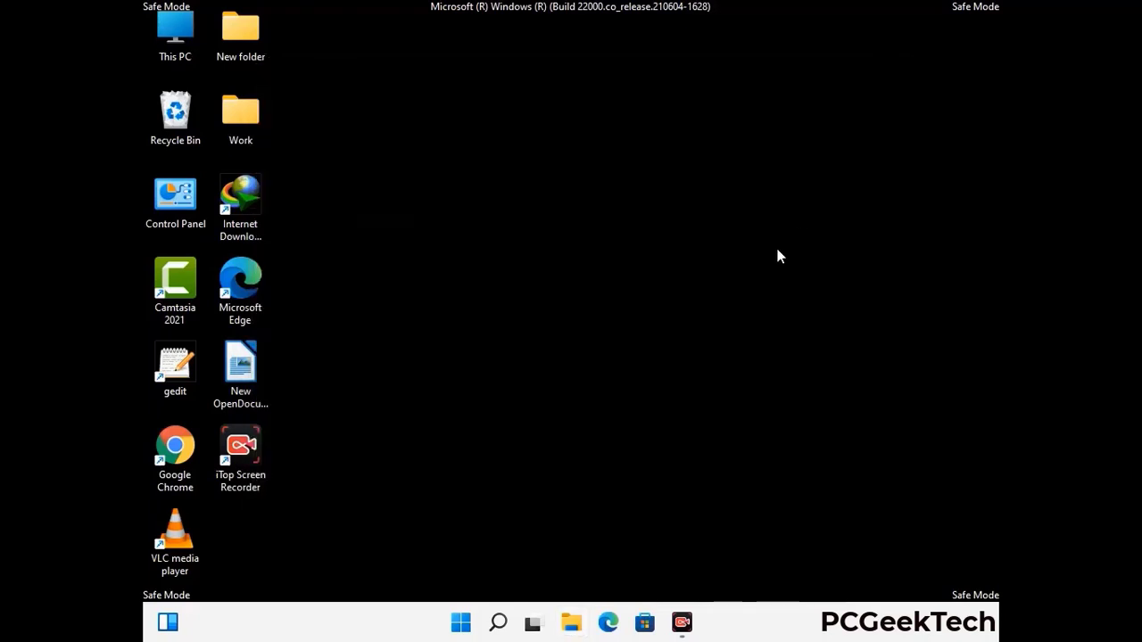
# Step: Run %LocalAppData% to open the Local AppData folder
pyautogui.press('super+r')
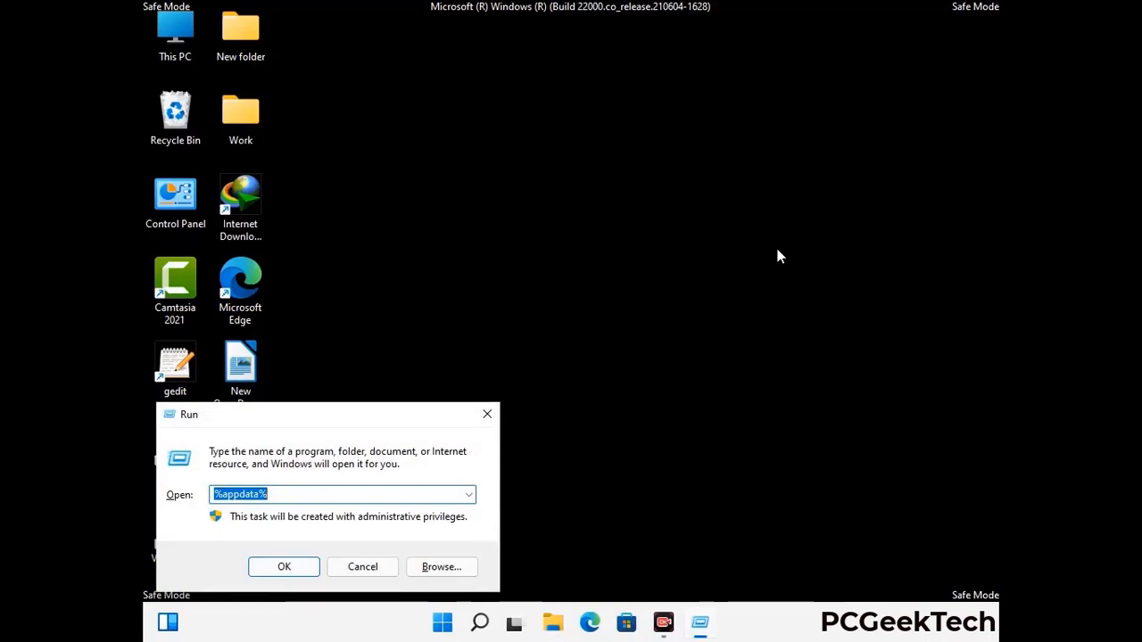
pyautogui.moveTo(356, 424); pyautogui.dragTo(598, 226)
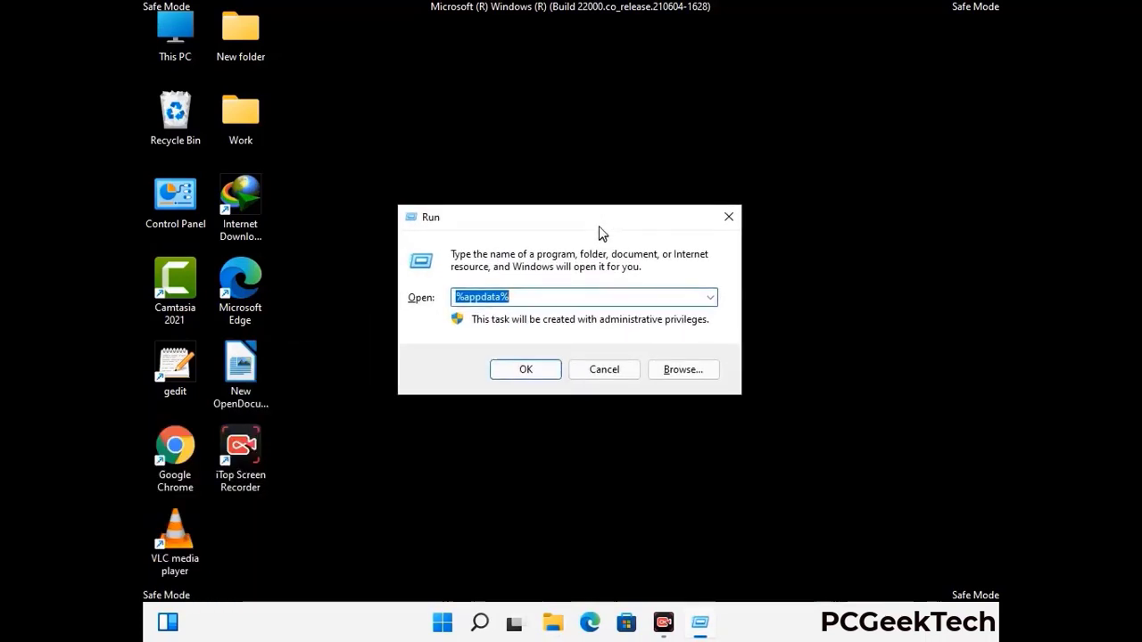
pyautogui.write('%Local')
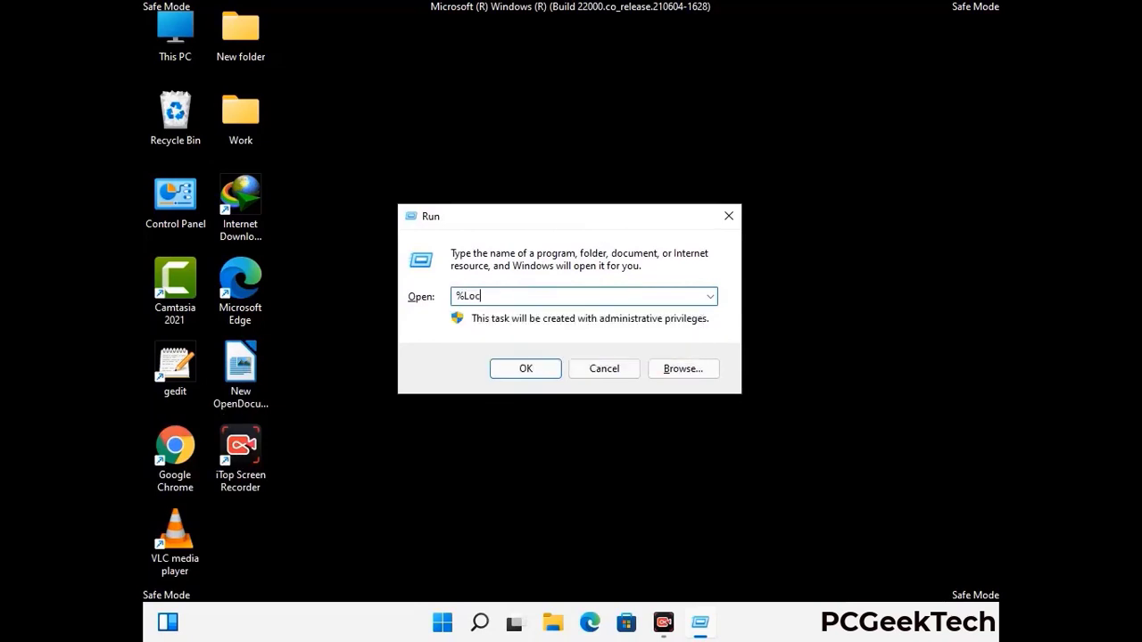
pyautogui.write('AppData%')
pyautogui.press('Return')
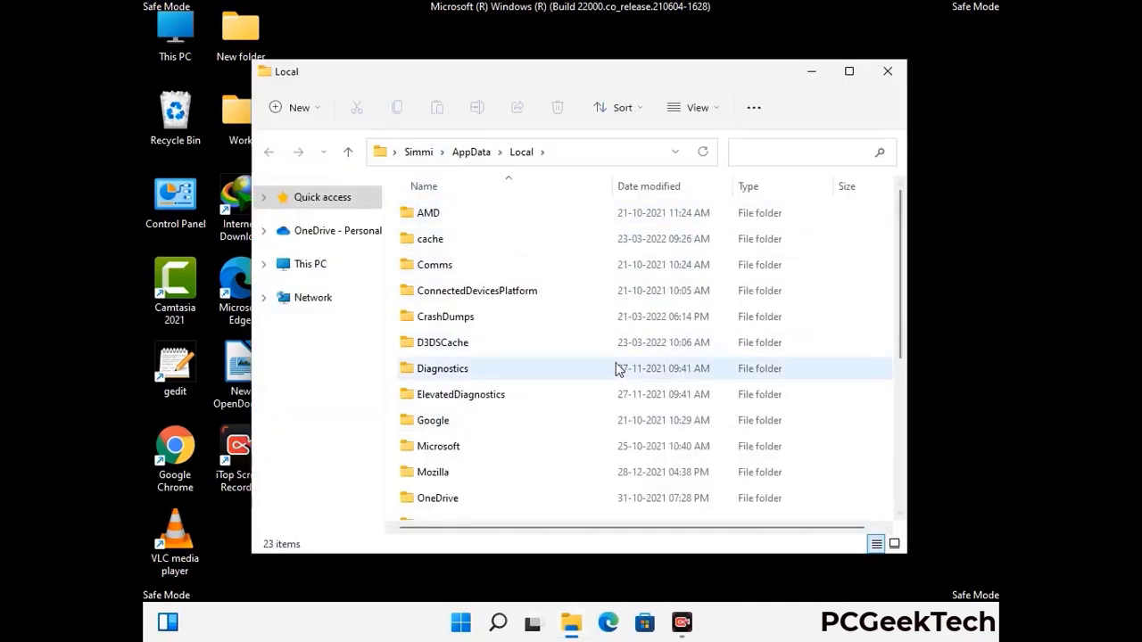
# Step: Send the Mozilla folder in AppData Local to the Recycle Bin
pyautogui.scroll(-1, 477, 400)
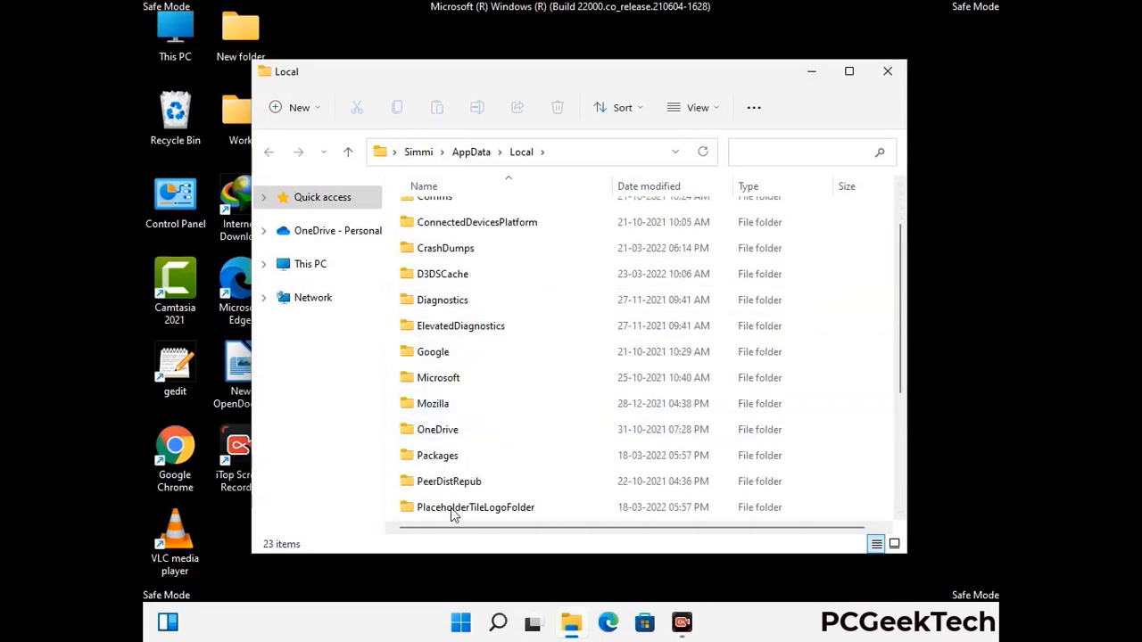
pyautogui.click(444, 407)
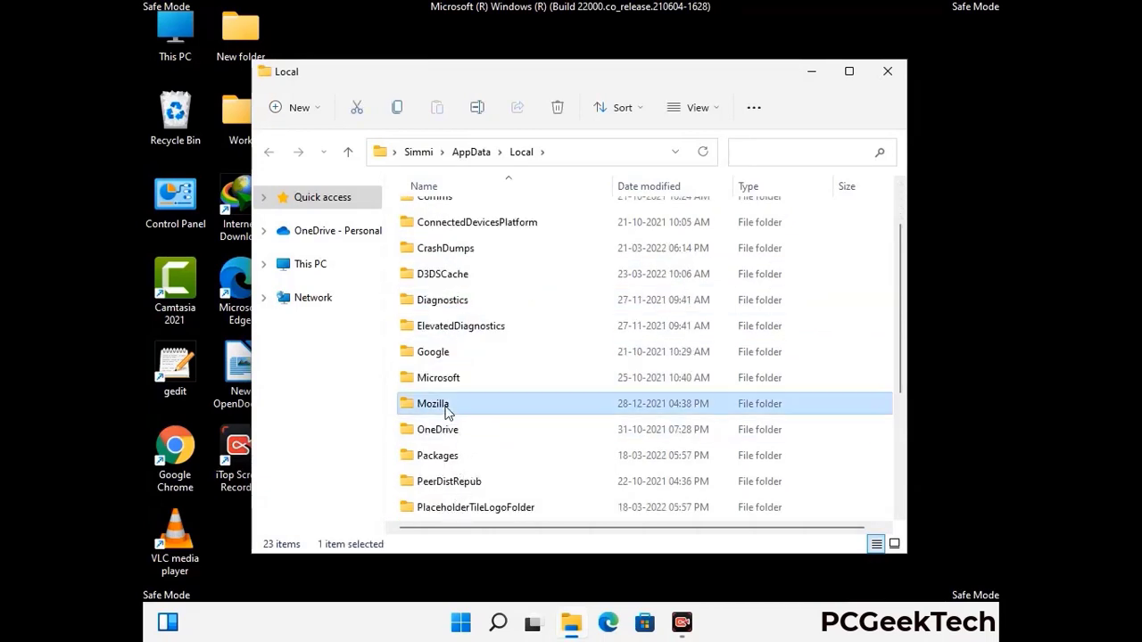
pyautogui.click(555, 115)
pyautogui.click(557, 109)
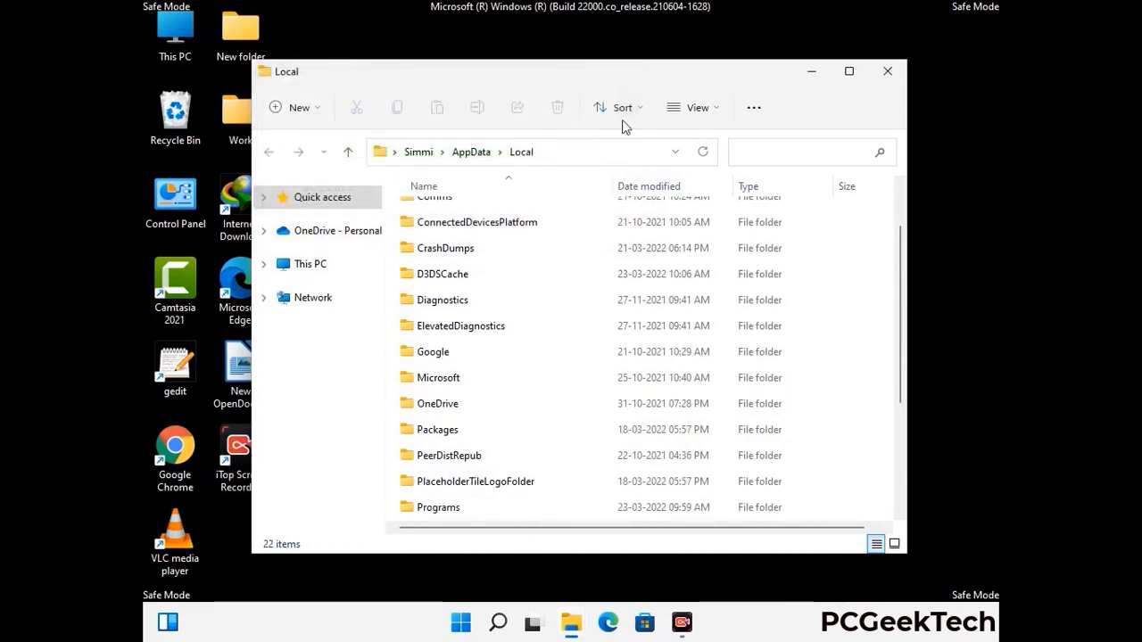
# Step: Close the Local folder window and run %ProgramData% to open C:\ProgramData
pyautogui.click(889, 80)
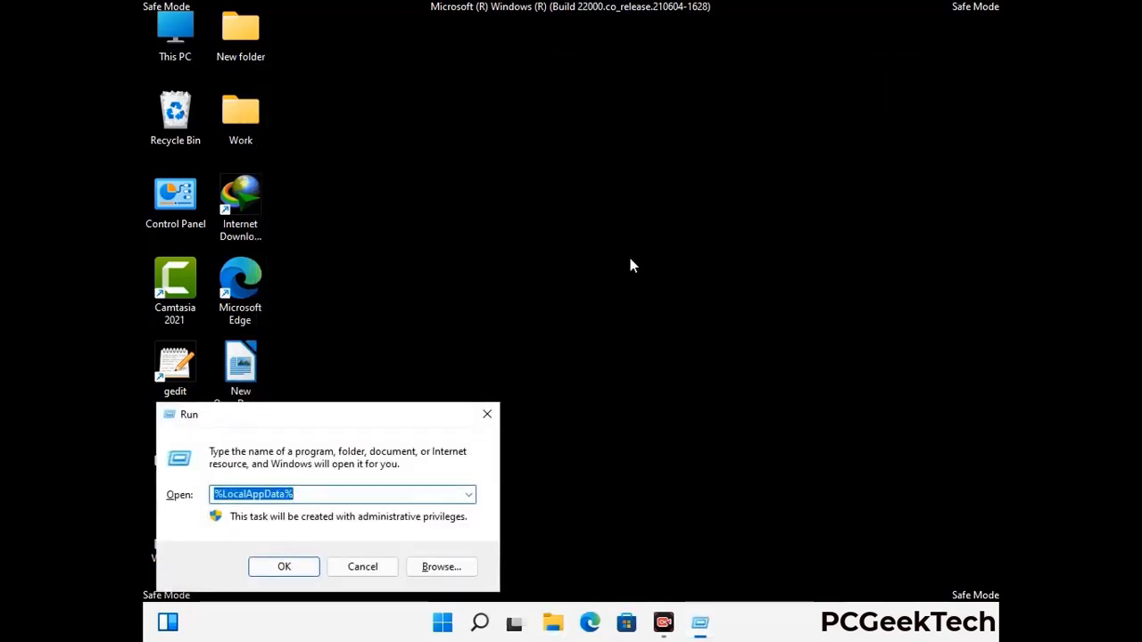
pyautogui.moveTo(300, 419); pyautogui.dragTo(522, 233)
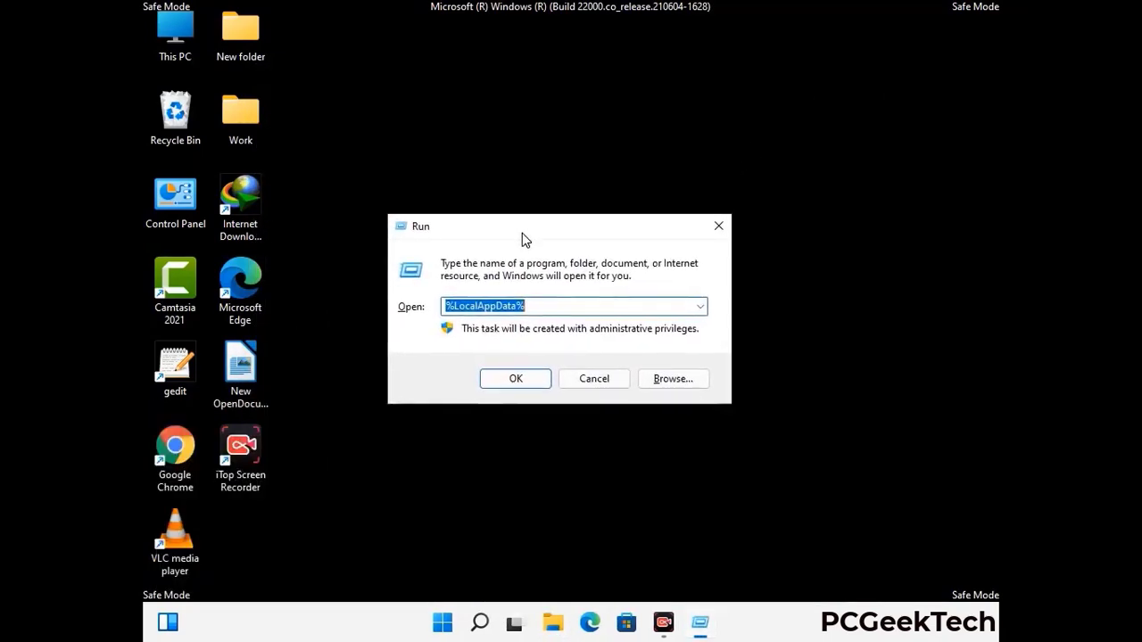
pyautogui.write('%')
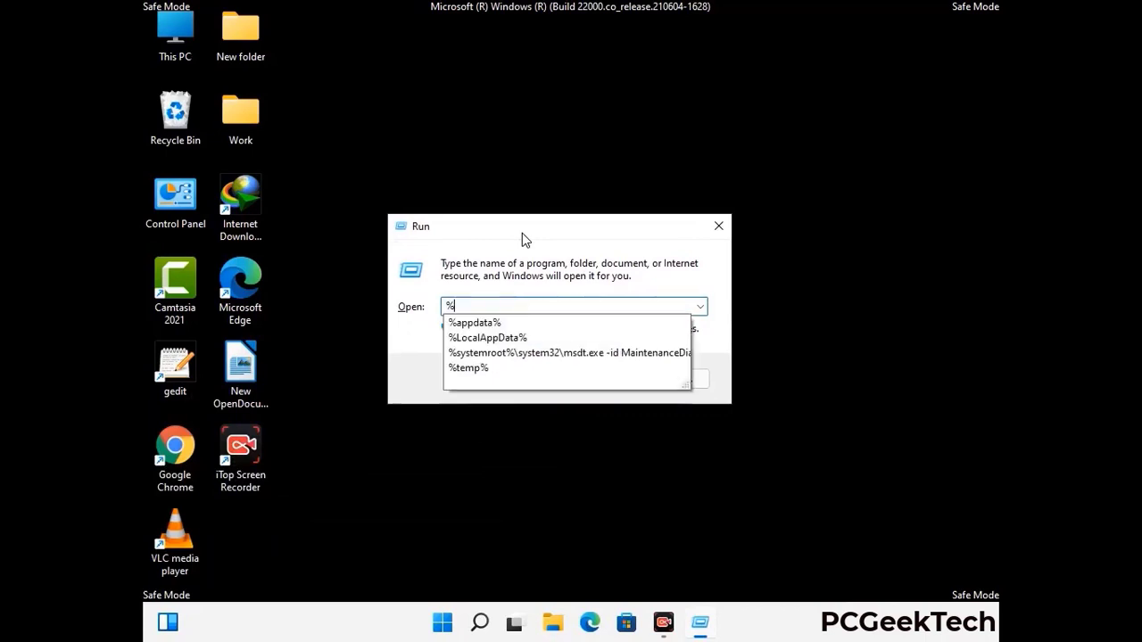
pyautogui.write('Pro')
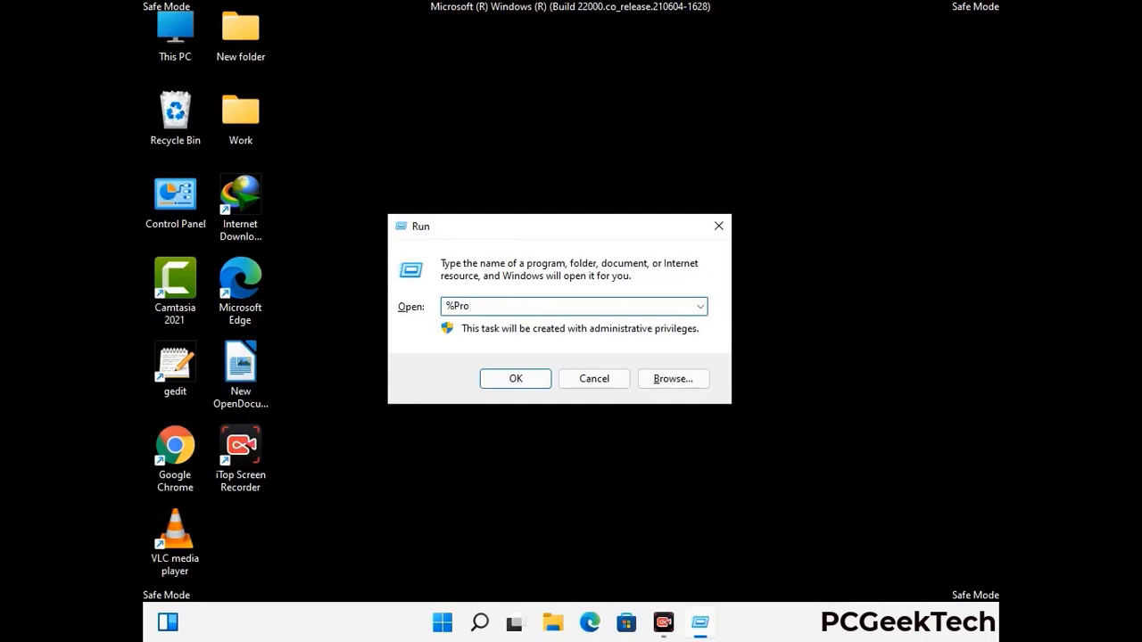
pyautogui.write('gramData%')
pyautogui.press('Return')
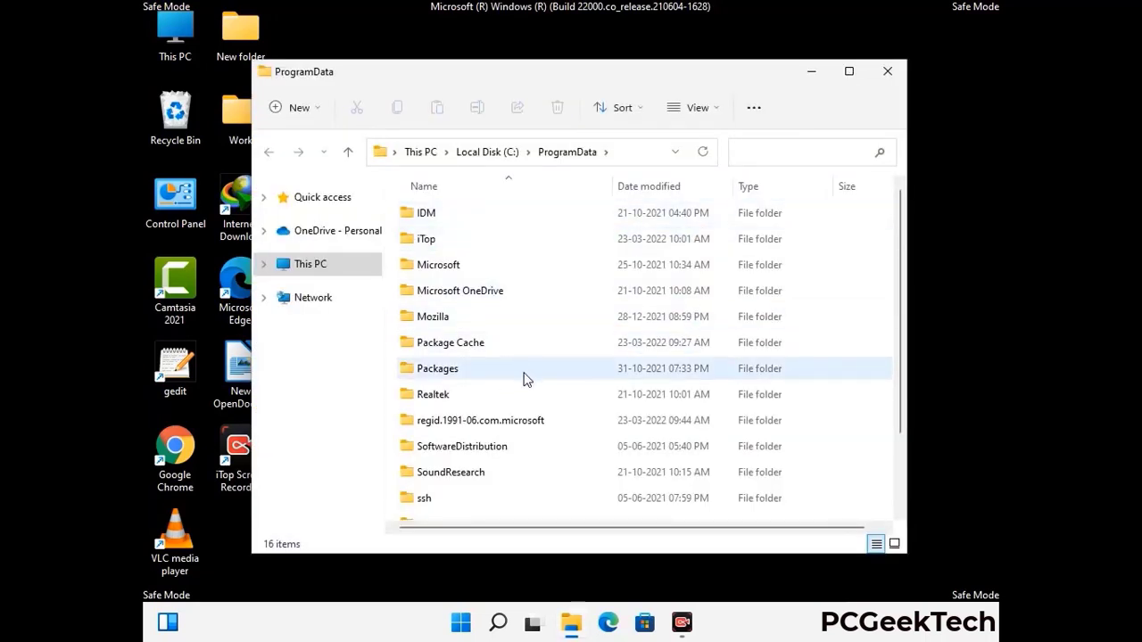
# Step: Delete the Mozilla folder from C:\ProgramData and close the window
pyautogui.scroll(-1, 522, 377)
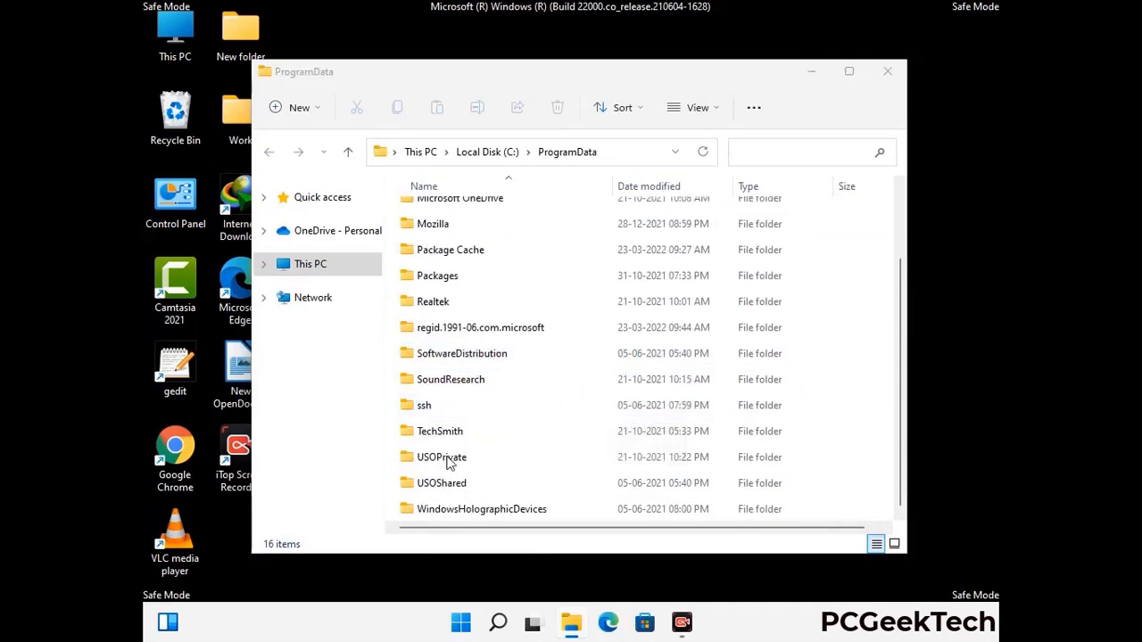
pyautogui.click(446, 225)
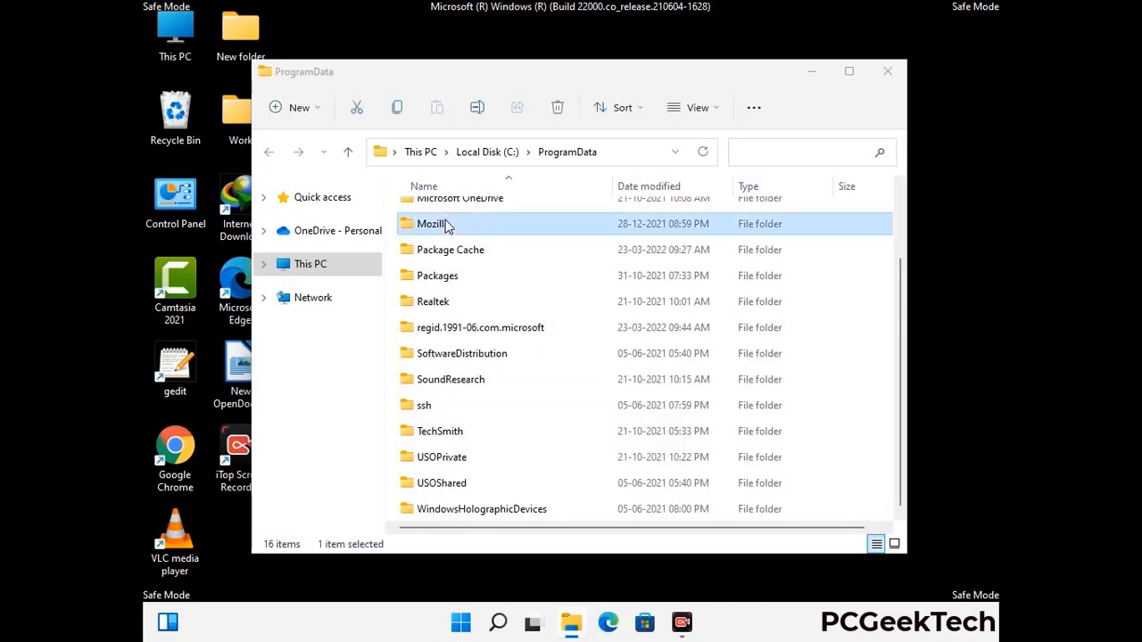
pyautogui.click(562, 109)
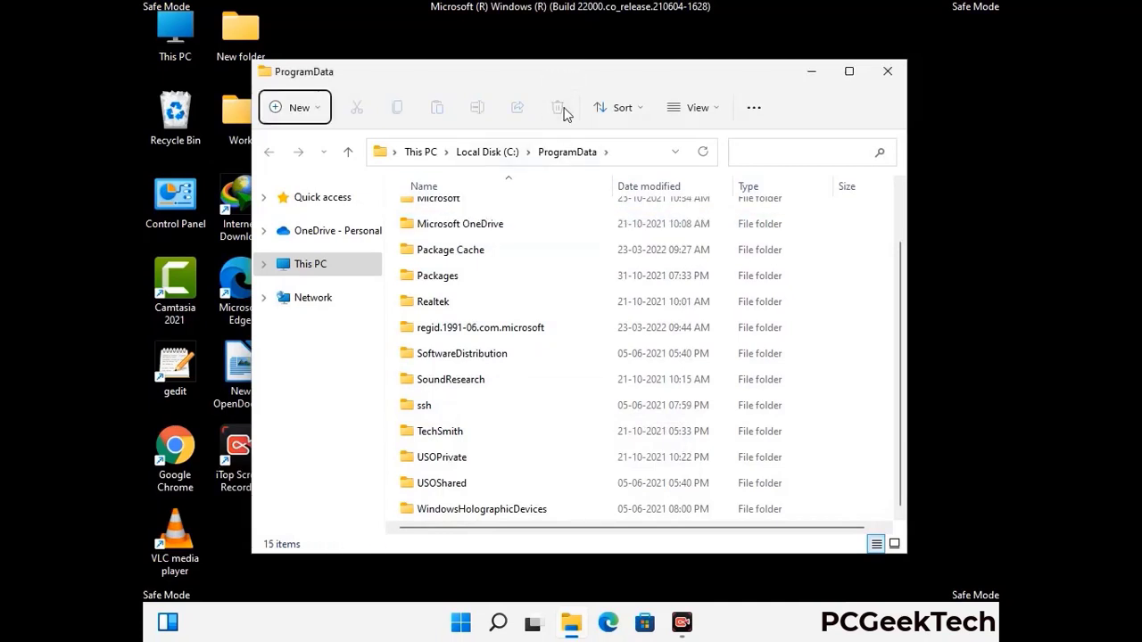
pyautogui.scroll(2, 586, 371)
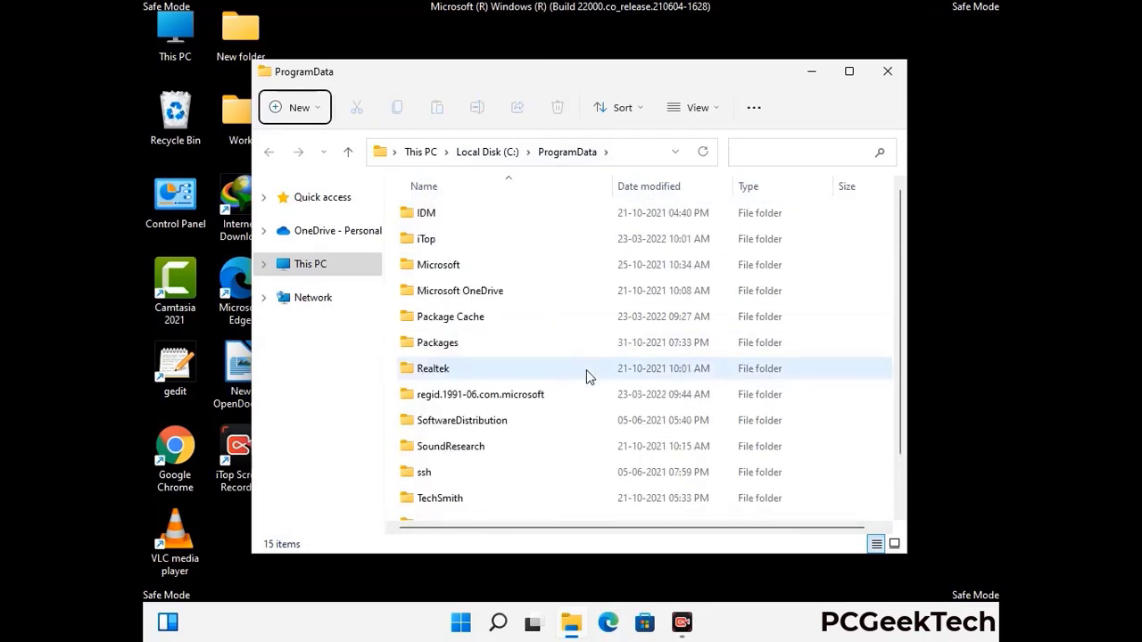
pyautogui.click(894, 70)
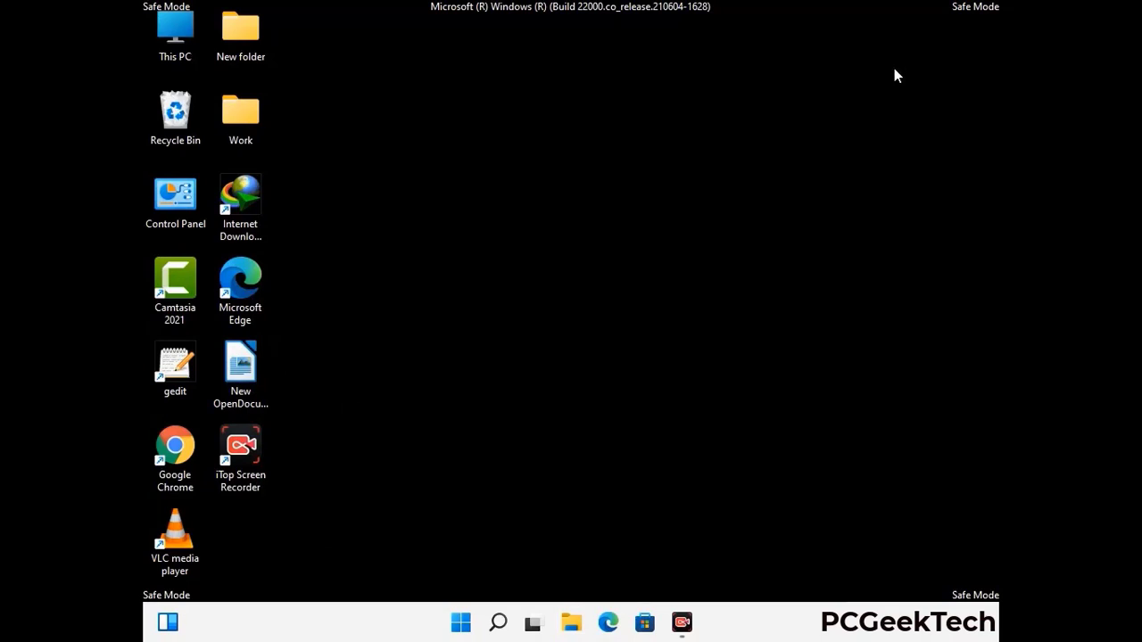
# Step: Run %WinDir% to open the C:\Windows folder
pyautogui.press('super+r')
pyautogui.moveTo(372, 412); pyautogui.dragTo(596, 231)
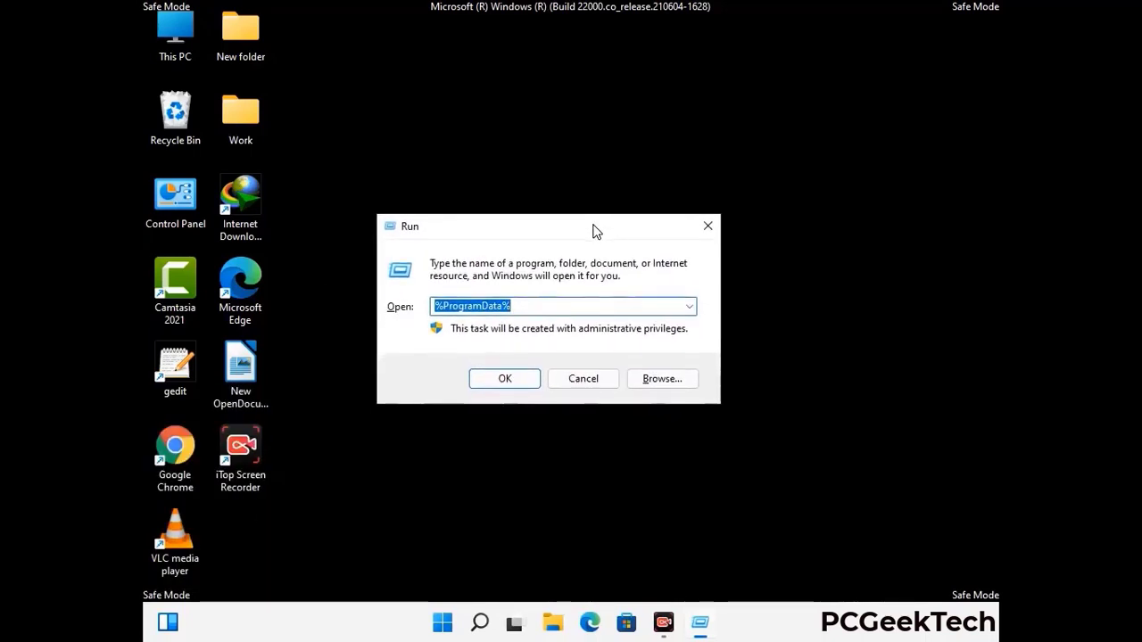
pyautogui.write('%Win')
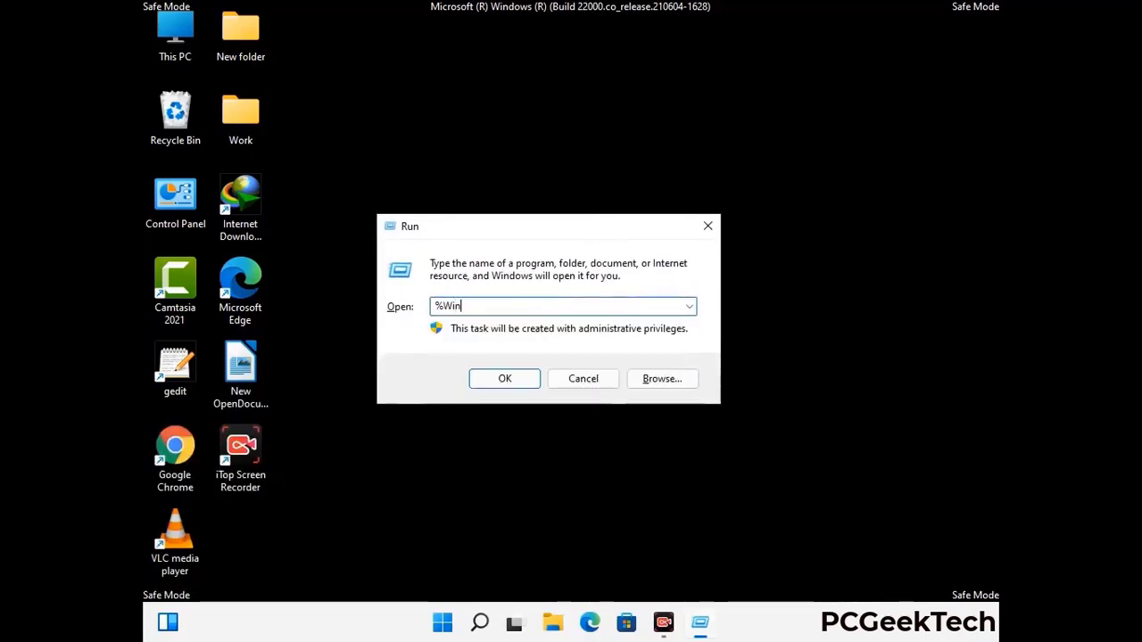
pyautogui.write('Dir%')
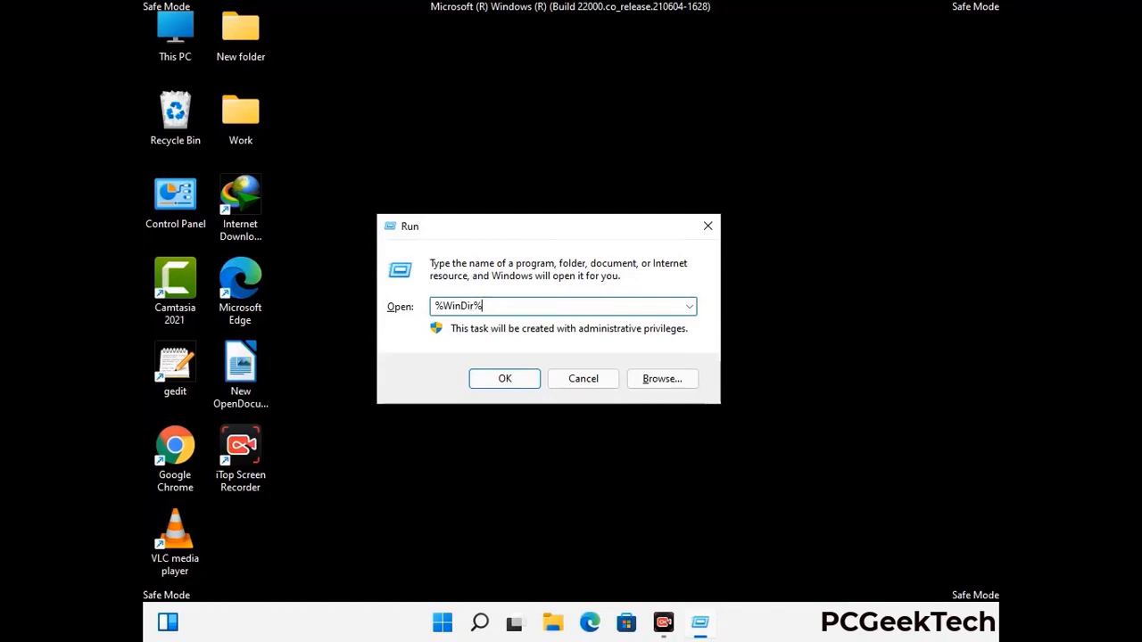
pyautogui.press('Return')
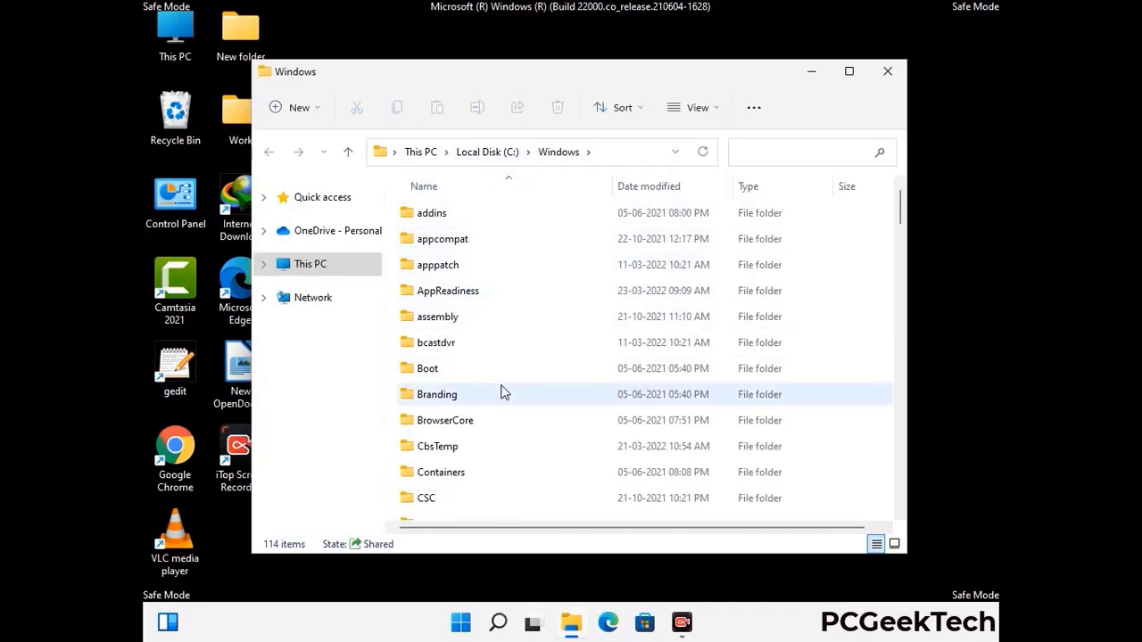
# Step: Scroll through the 114 items in C:\Windows, then close the window
pyautogui.scroll(-1, 502, 393)
pyautogui.scroll(-2, 503, 392)
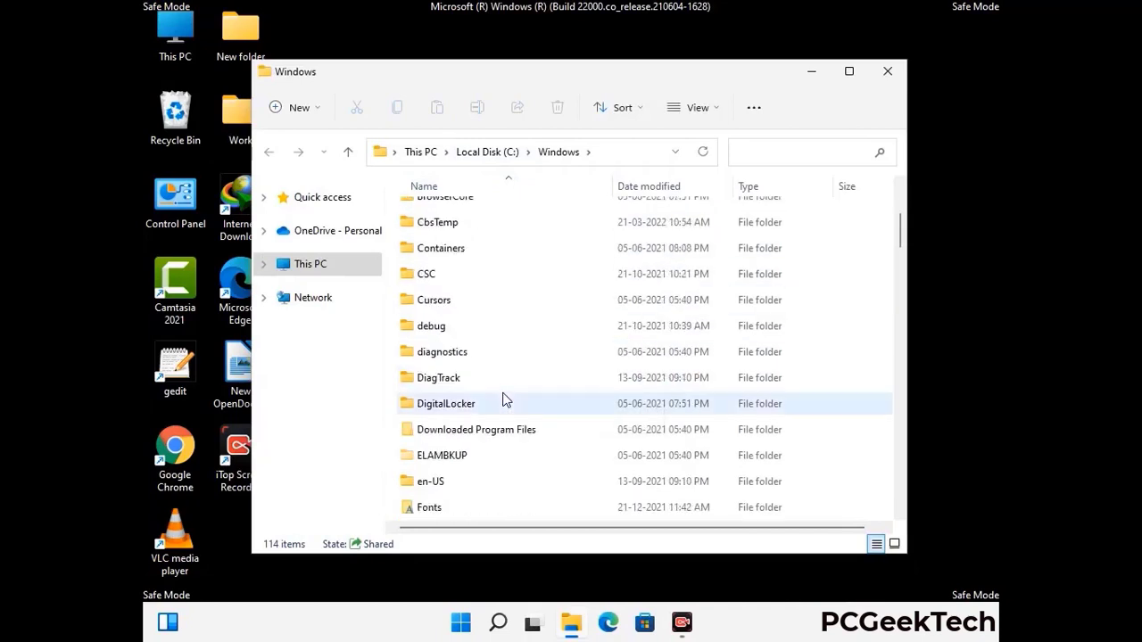
pyautogui.scroll(-1, 504, 401)
pyautogui.scroll(-5, 502, 401)
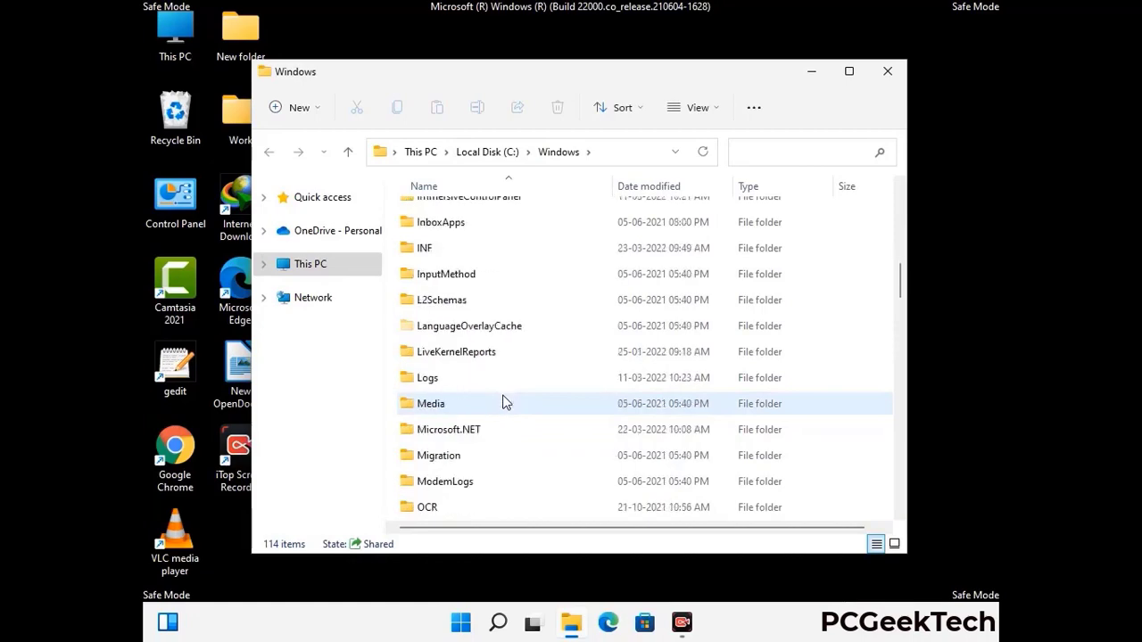
pyautogui.scroll(-1, 502, 403)
pyautogui.scroll(-8, 502, 403)
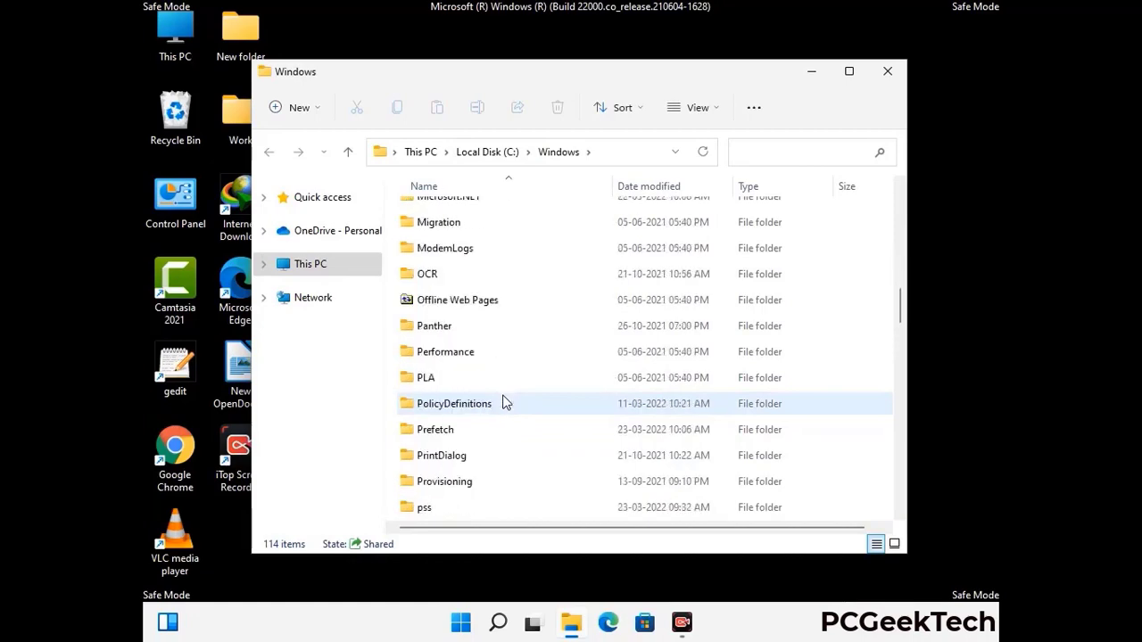
pyautogui.scroll(-6, 502, 403)
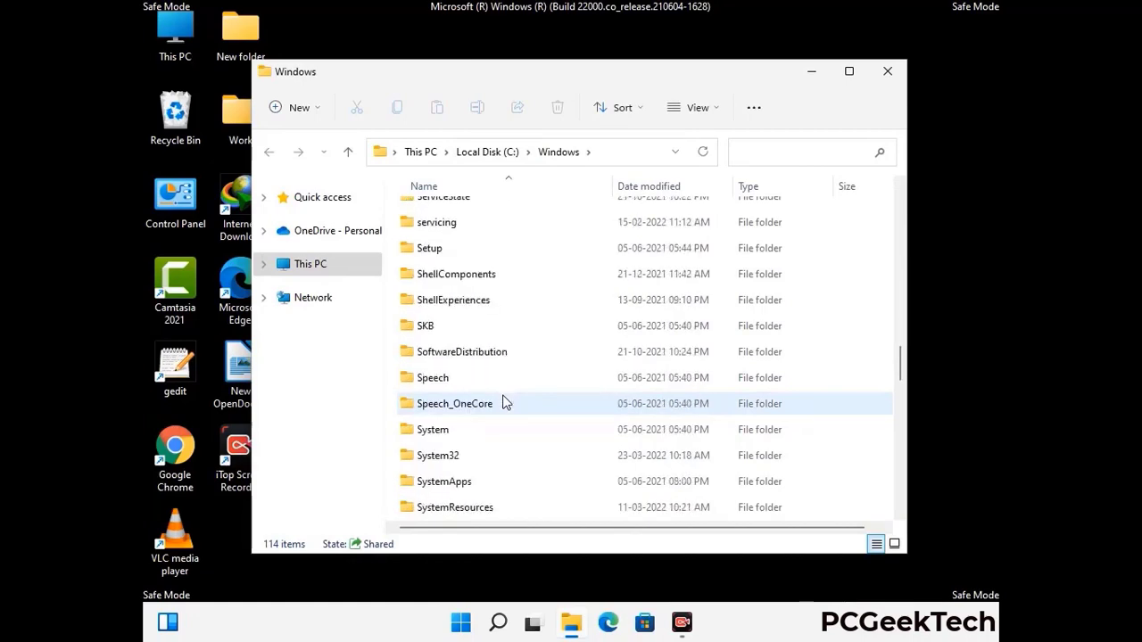
pyautogui.scroll(-2, 502, 404)
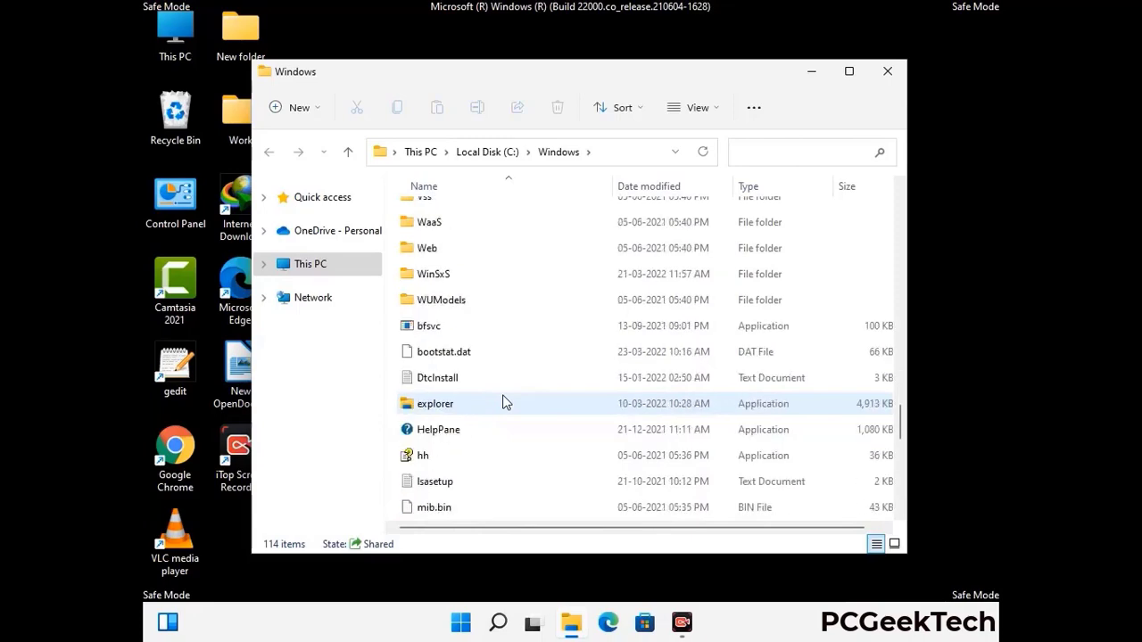
pyautogui.scroll(-7, 502, 403)
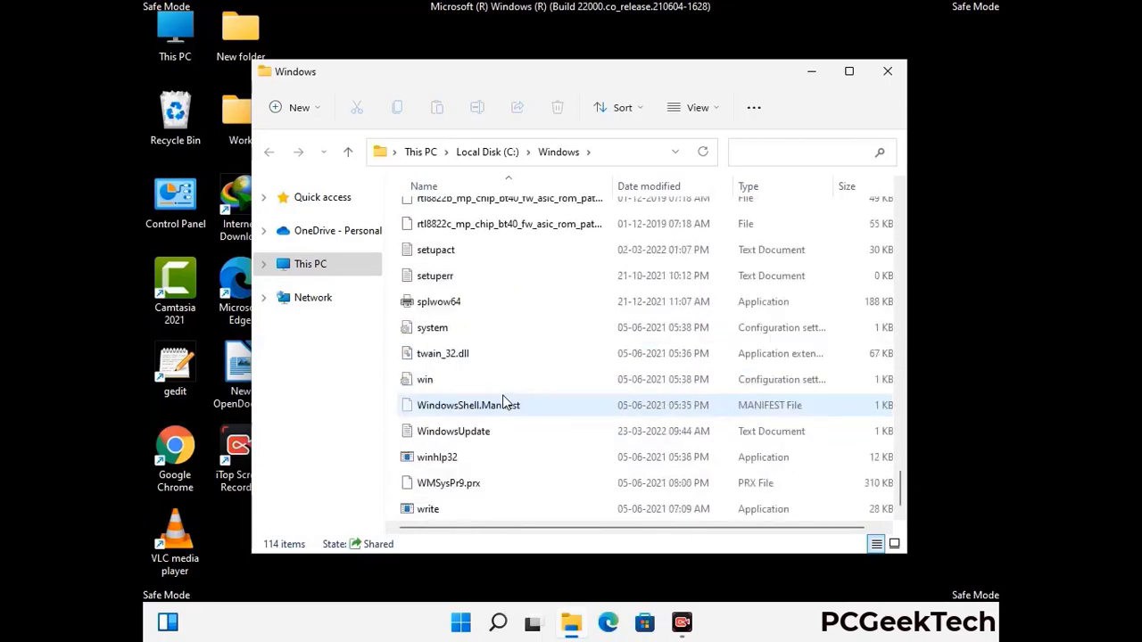
pyautogui.scroll(7, 502, 403)
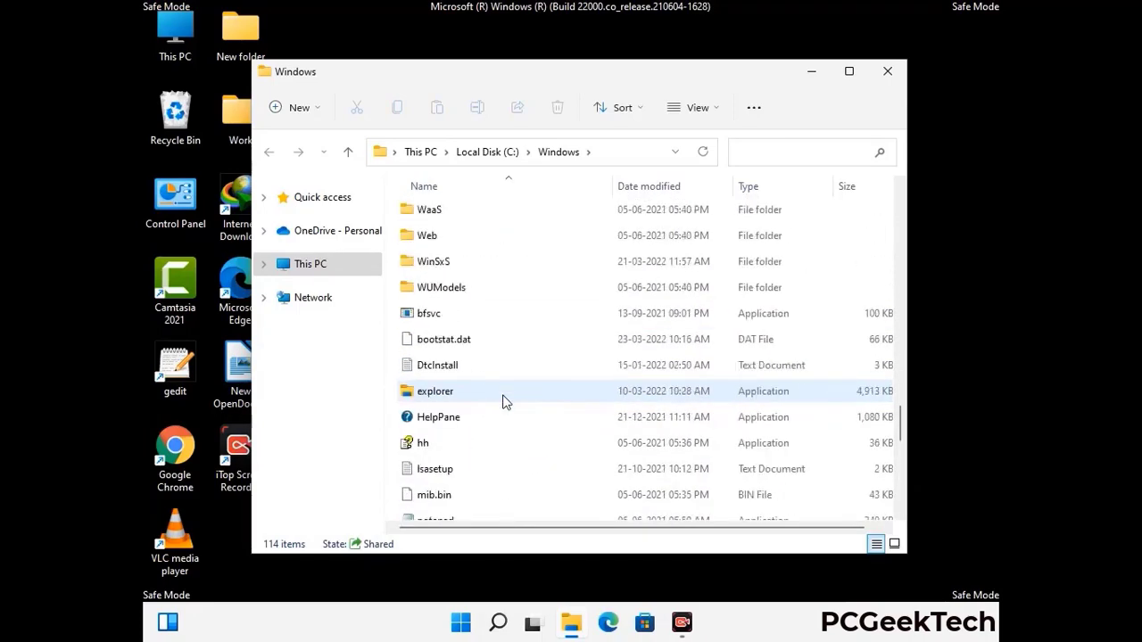
pyautogui.scroll(4, 502, 402)
pyautogui.scroll(3, 502, 402)
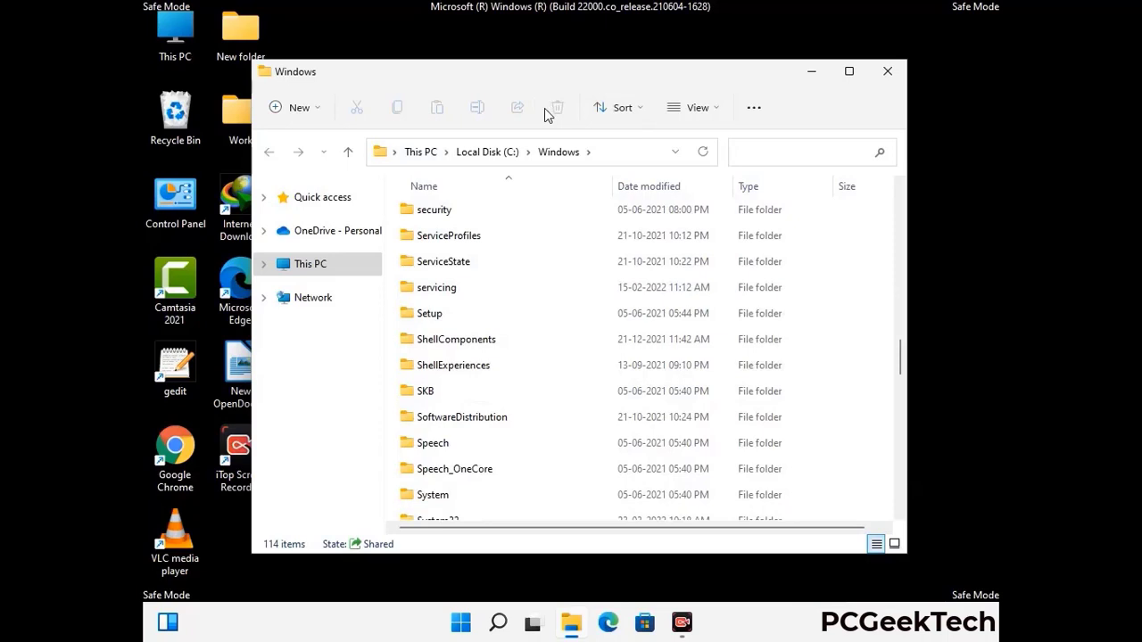
pyautogui.click(891, 72)
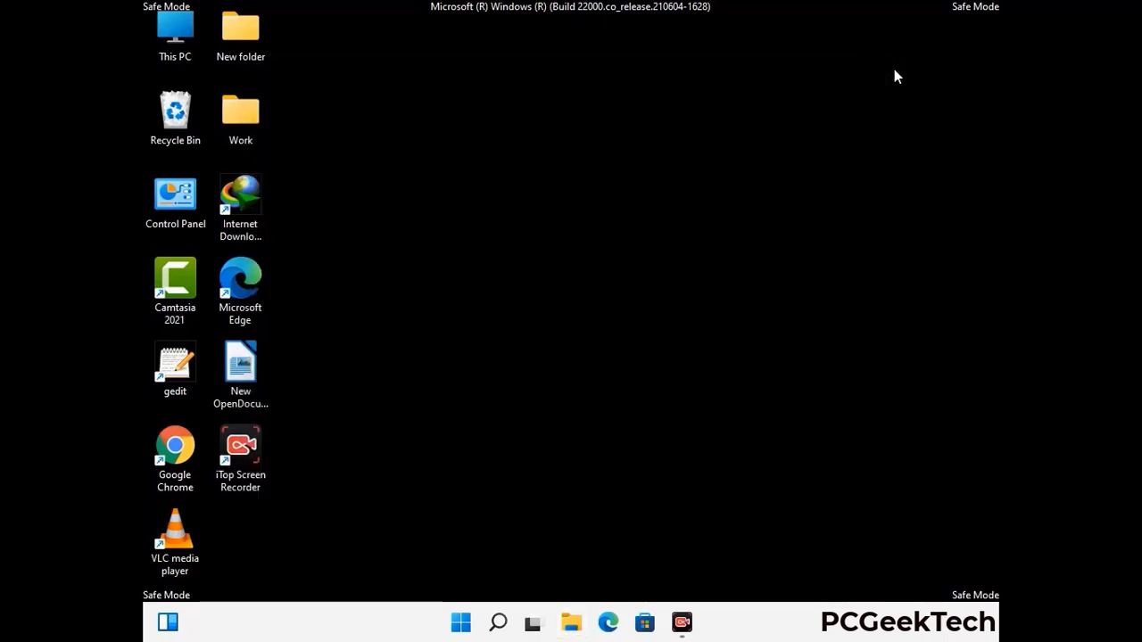
# Step: Open the user's %temp% folder from the Run box
pyautogui.press('super+r')
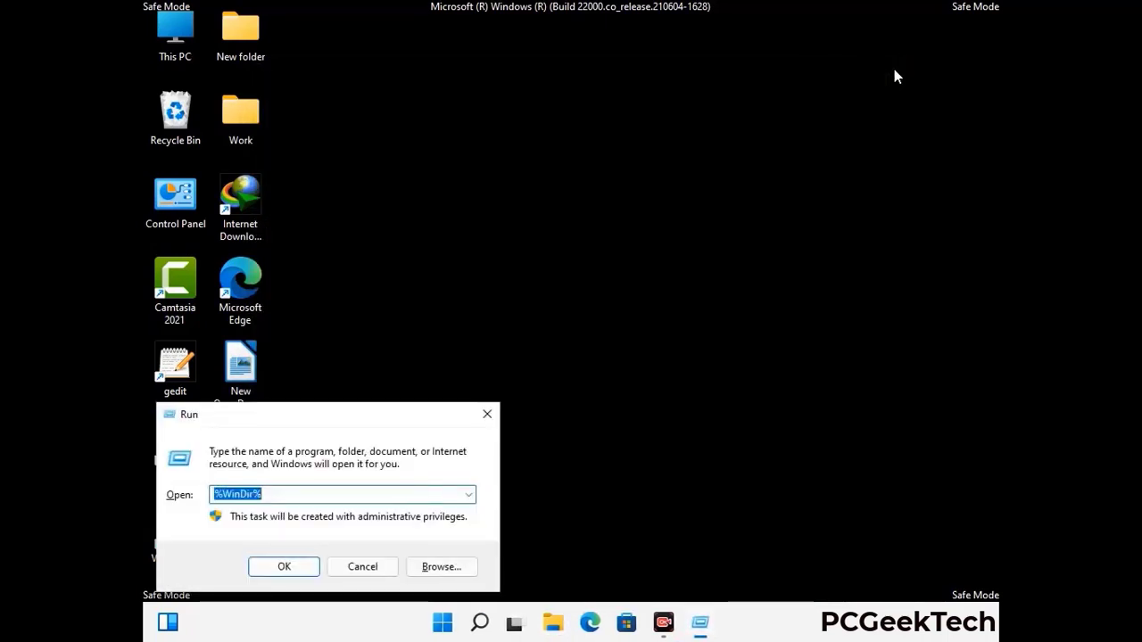
pyautogui.moveTo(378, 417); pyautogui.dragTo(649, 154)
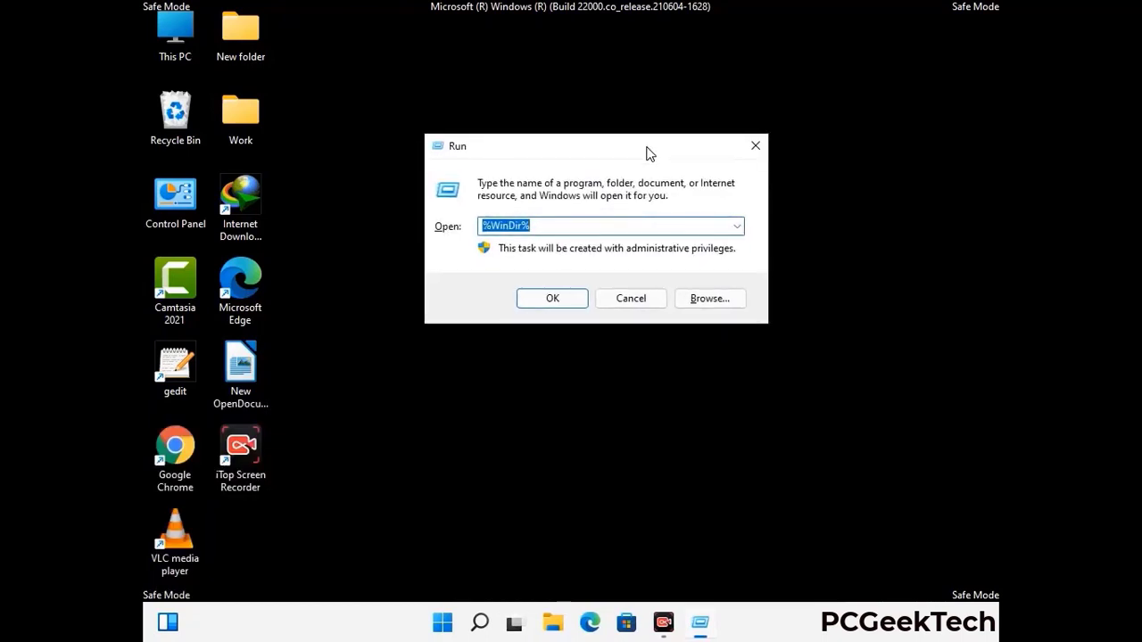
pyautogui.write('%temp')
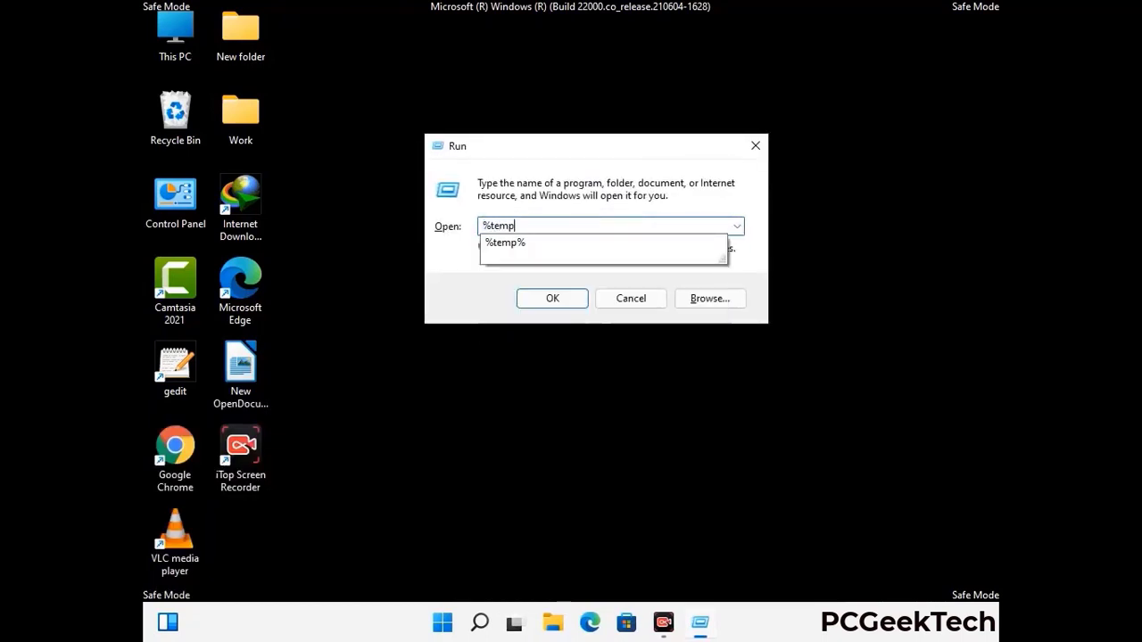
pyautogui.write('%')
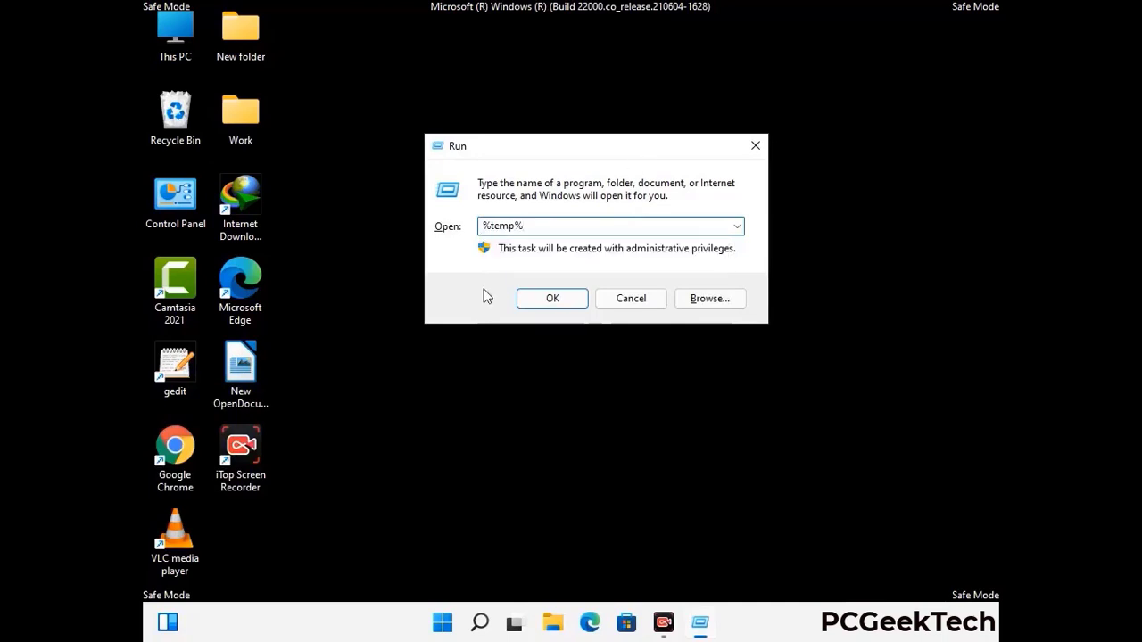
pyautogui.click(552, 298)
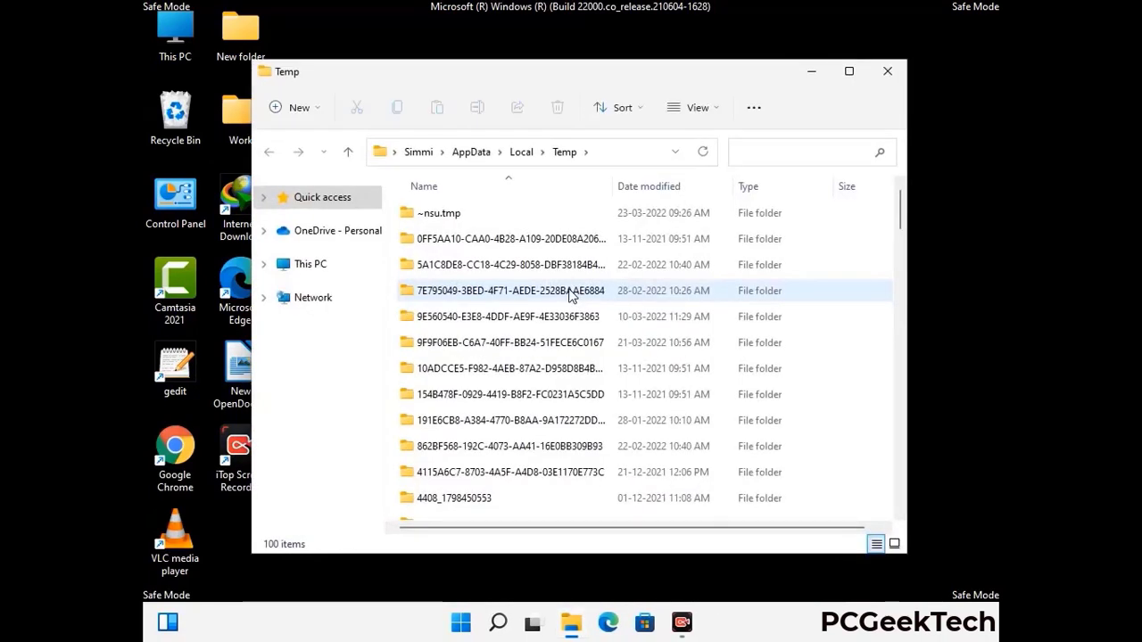
# Step: Delete all 100 items in the Temp folder and close the window
pyautogui.click(517, 344)
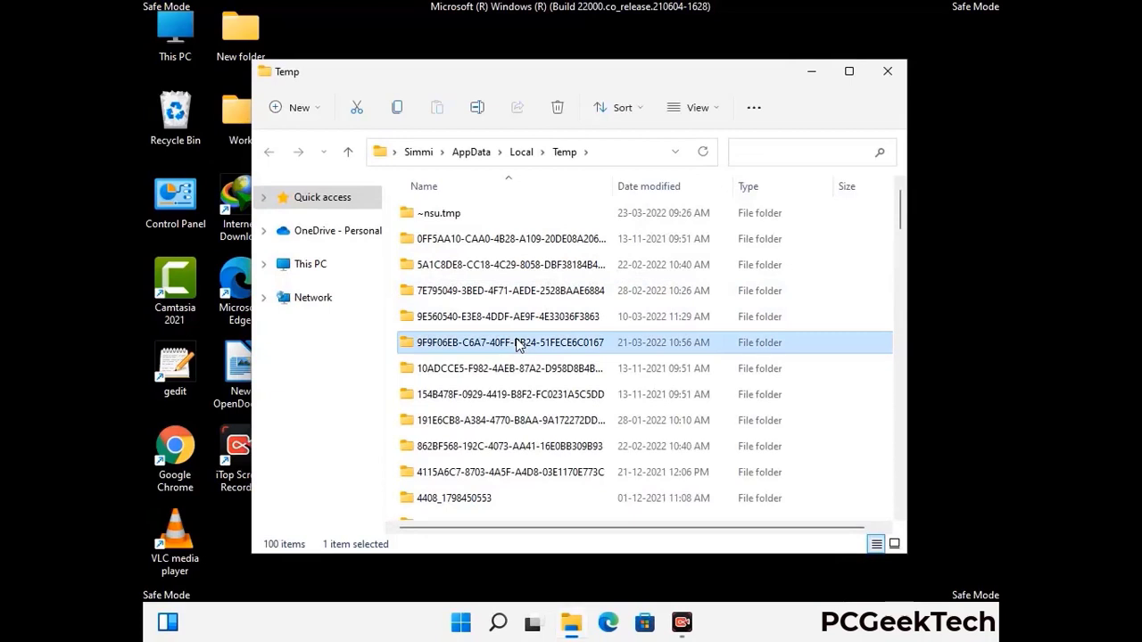
pyautogui.hotkey('ctrl', 'a')
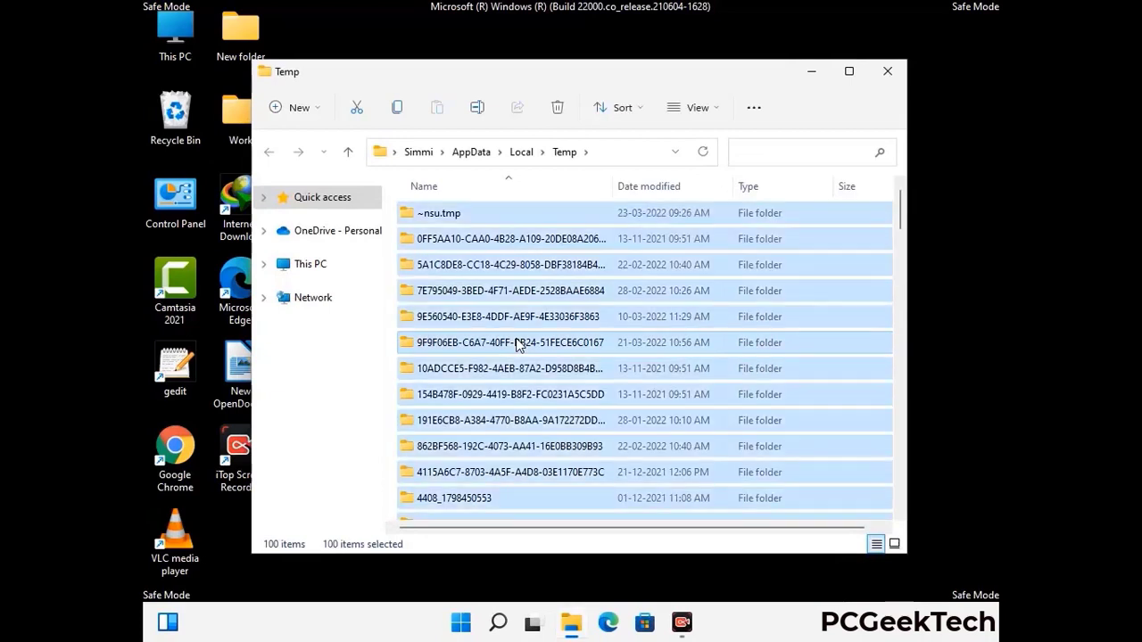
pyautogui.click(560, 107)
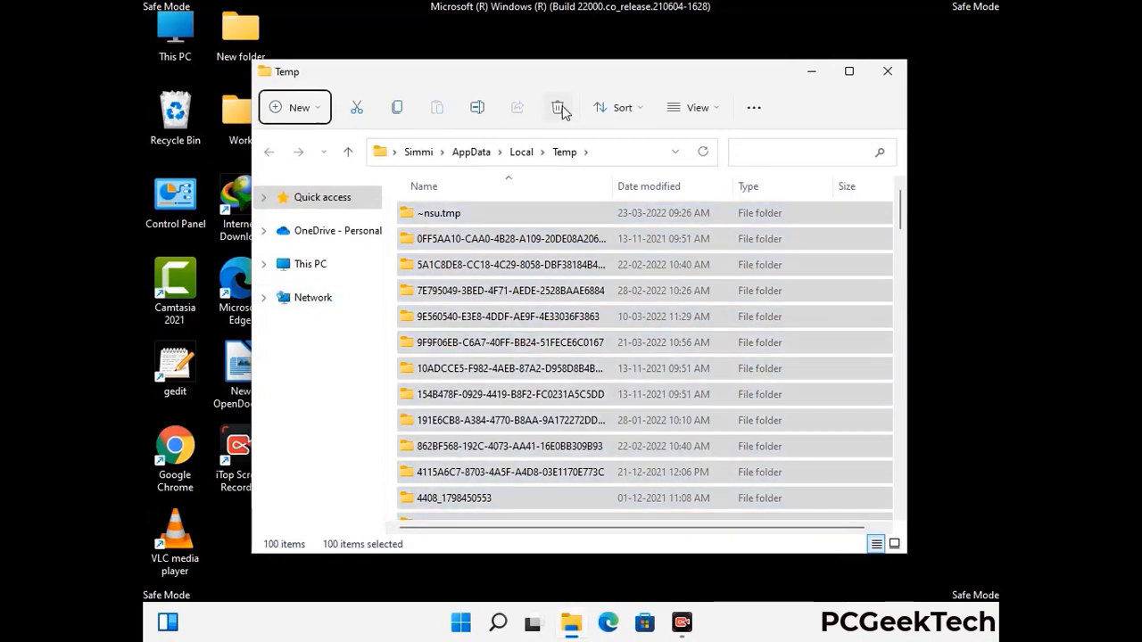
pyautogui.click(888, 72)
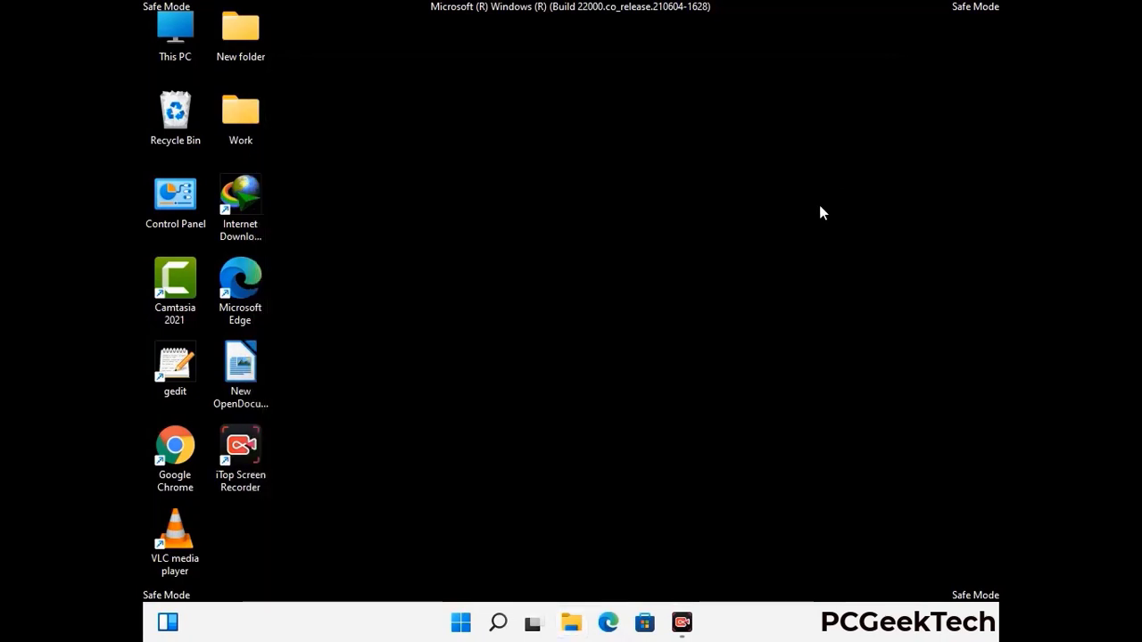
# Step: Open the C:\Windows\Temp folder by running 'temp'
pyautogui.press('super+r')
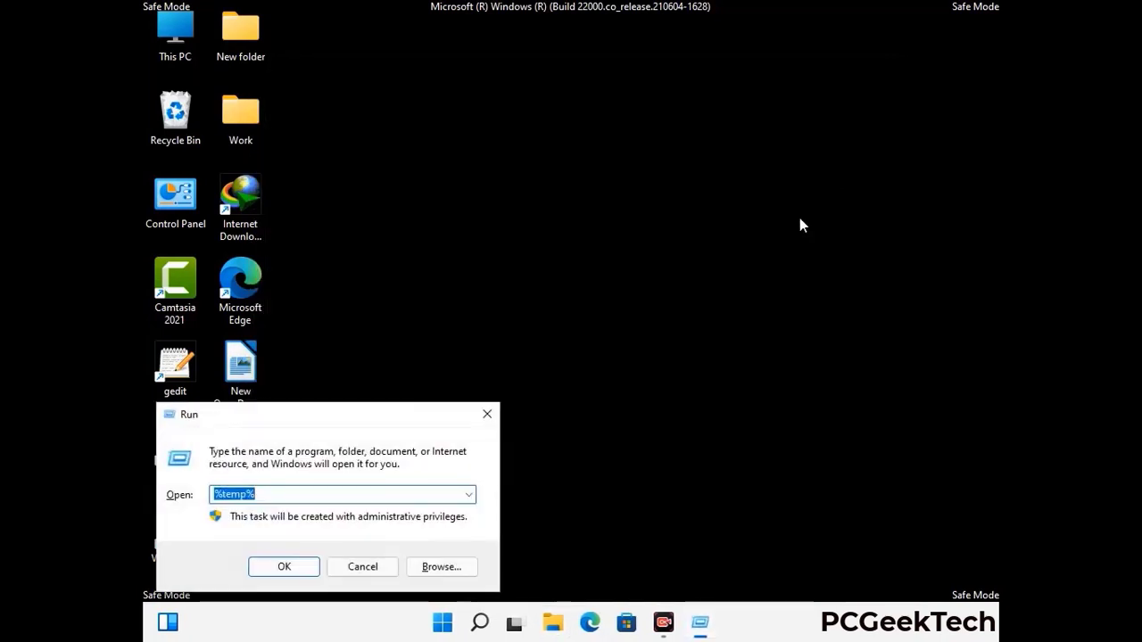
pyautogui.moveTo(396, 412); pyautogui.dragTo(652, 166)
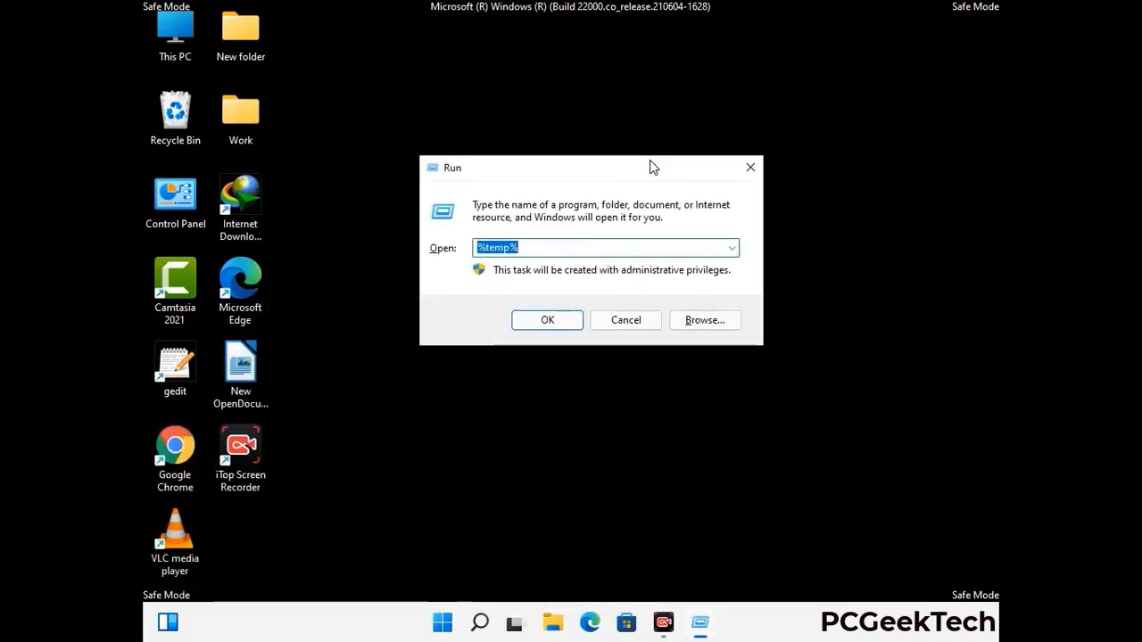
pyautogui.write('temp')
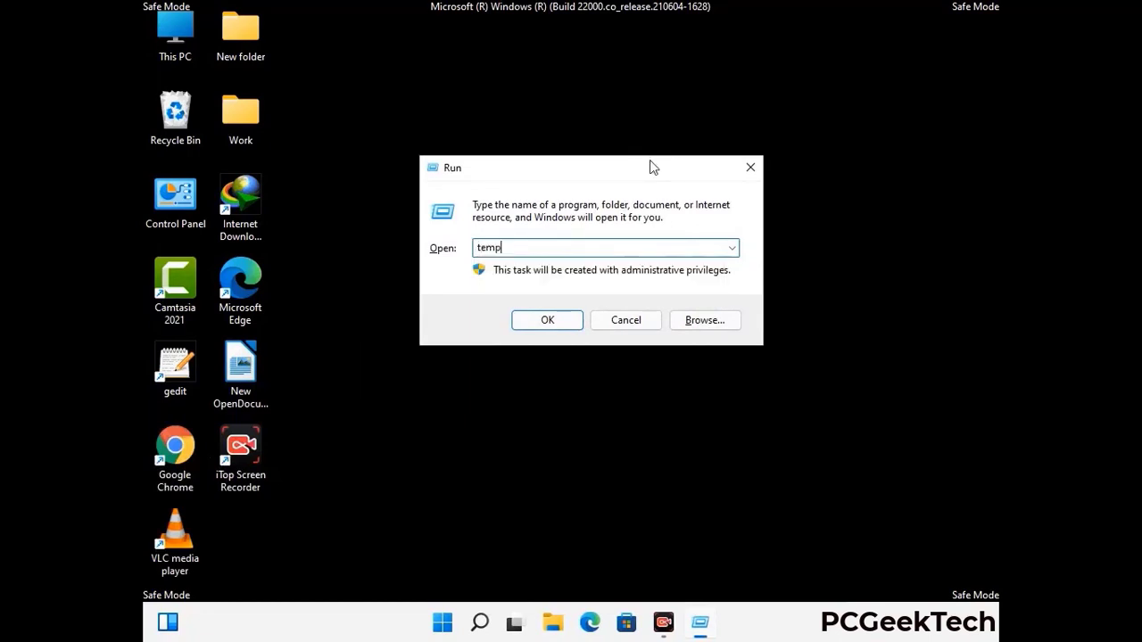
pyautogui.press('Return')
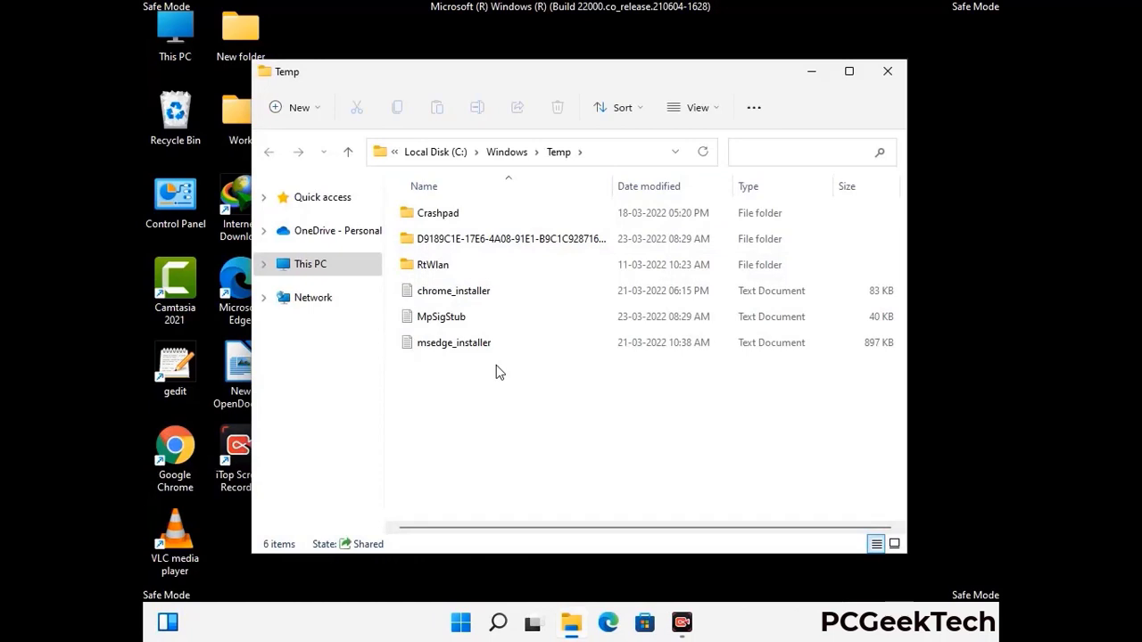
# Step: Delete all six items in Windows Temp and close the window
pyautogui.hotkey('ctrl', 'a')
pyautogui.click(557, 108)
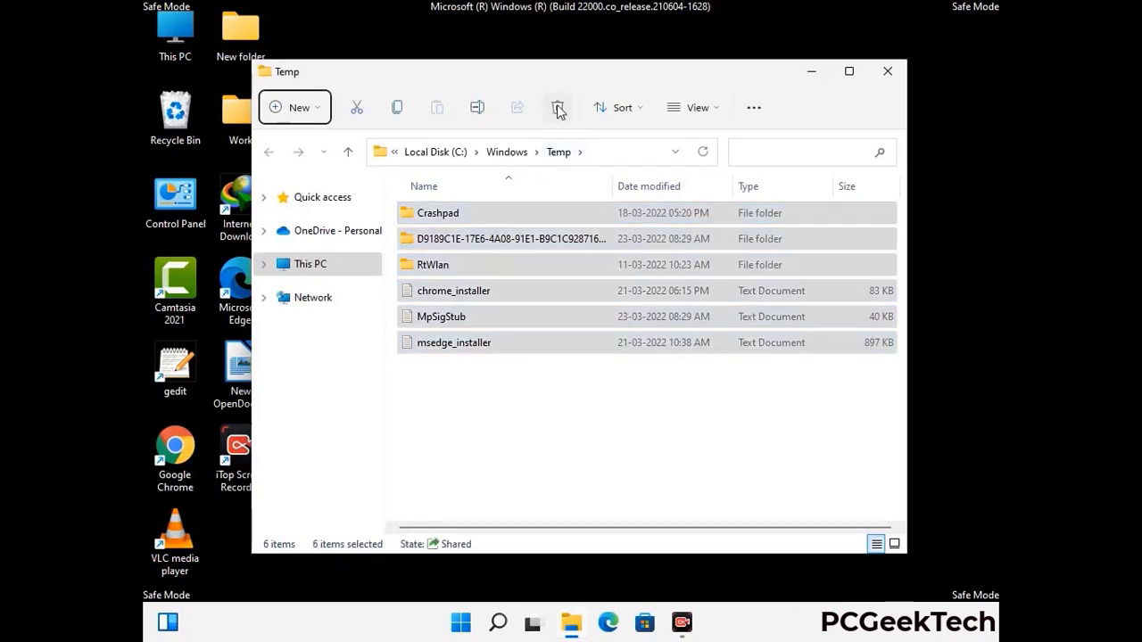
pyautogui.click(888, 72)
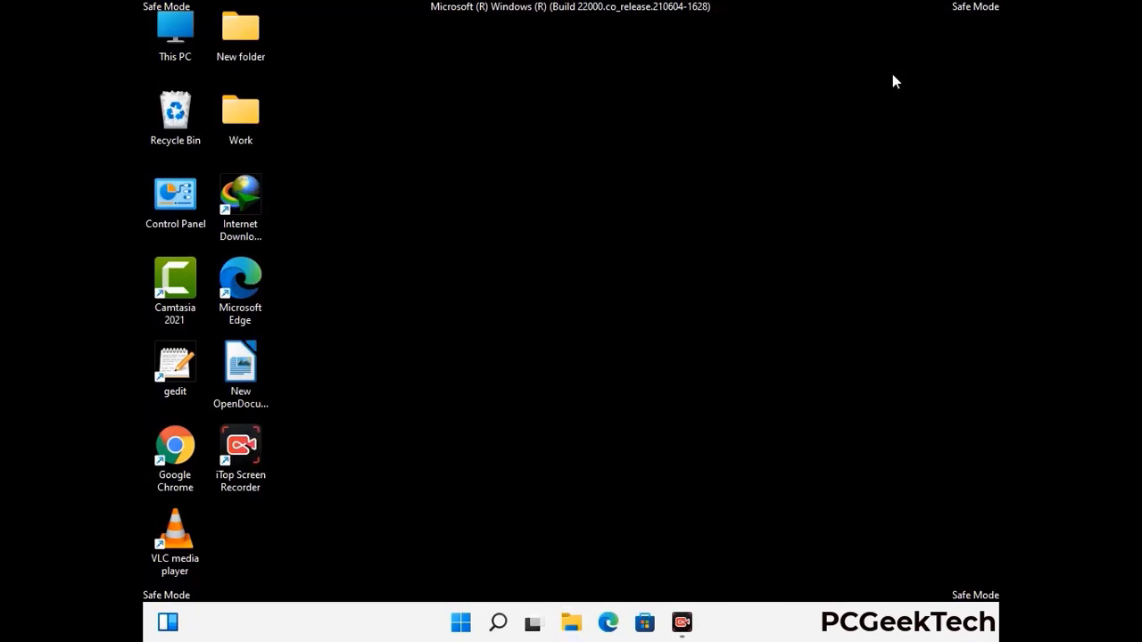
# Step: Launch Registry Editor by running regedit
pyautogui.press('super+r')
pyautogui.moveTo(349, 418); pyautogui.dragTo(593, 141)
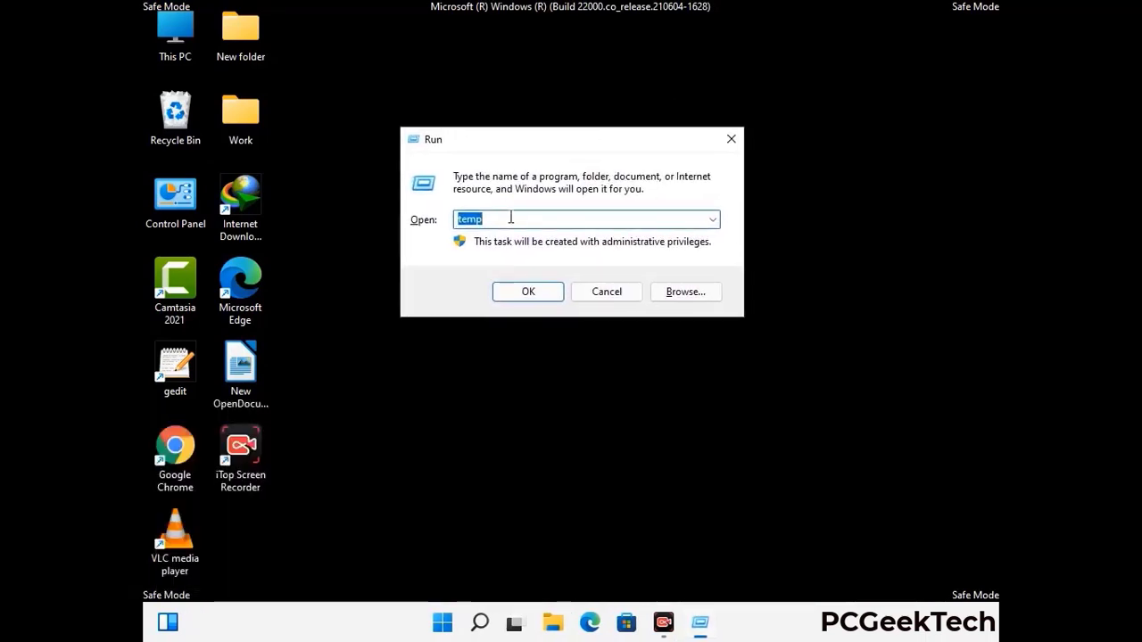
pyautogui.write('regedit')
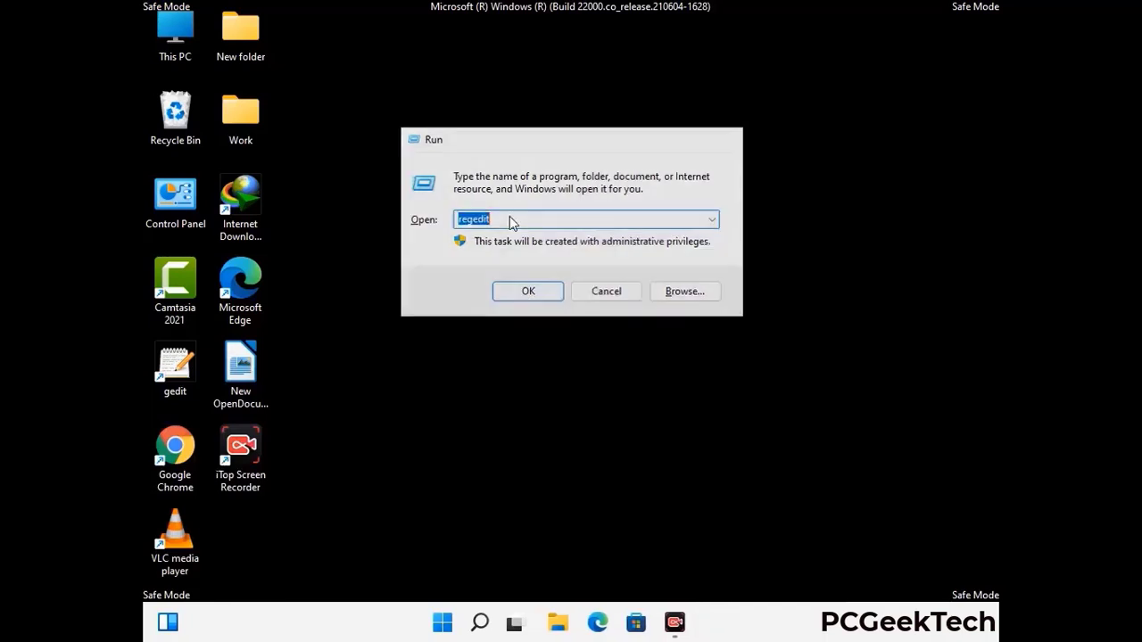
pyautogui.press('Return')
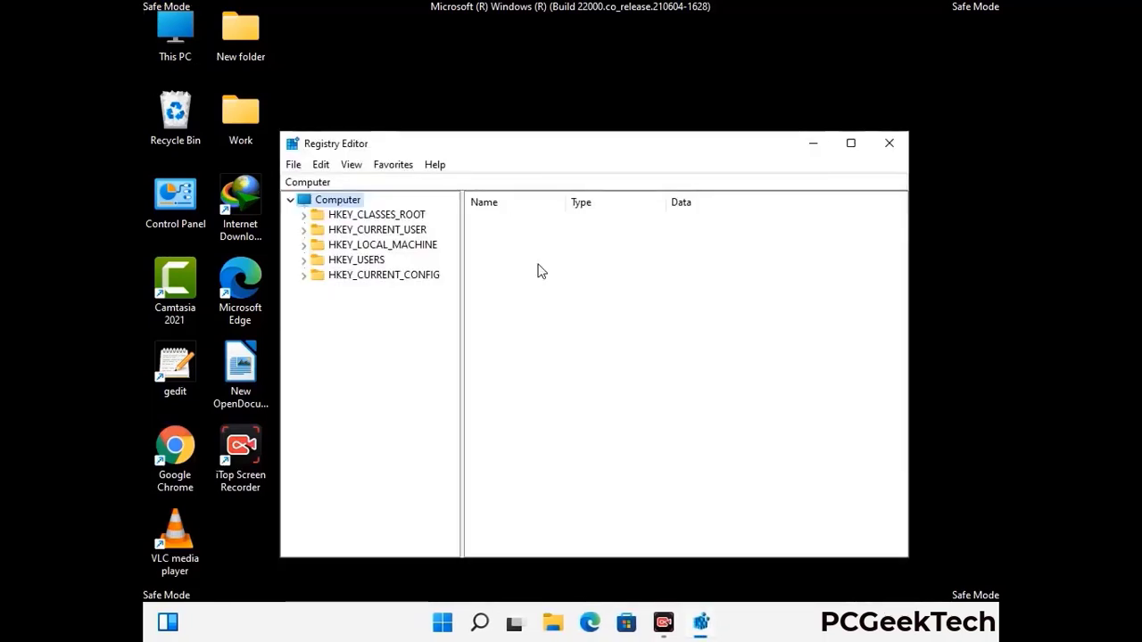
# Step: Expand HKEY_CURRENT_USER > Software > Microsoft in the registry tree
pyautogui.click(383, 244)
pyautogui.click(304, 229)
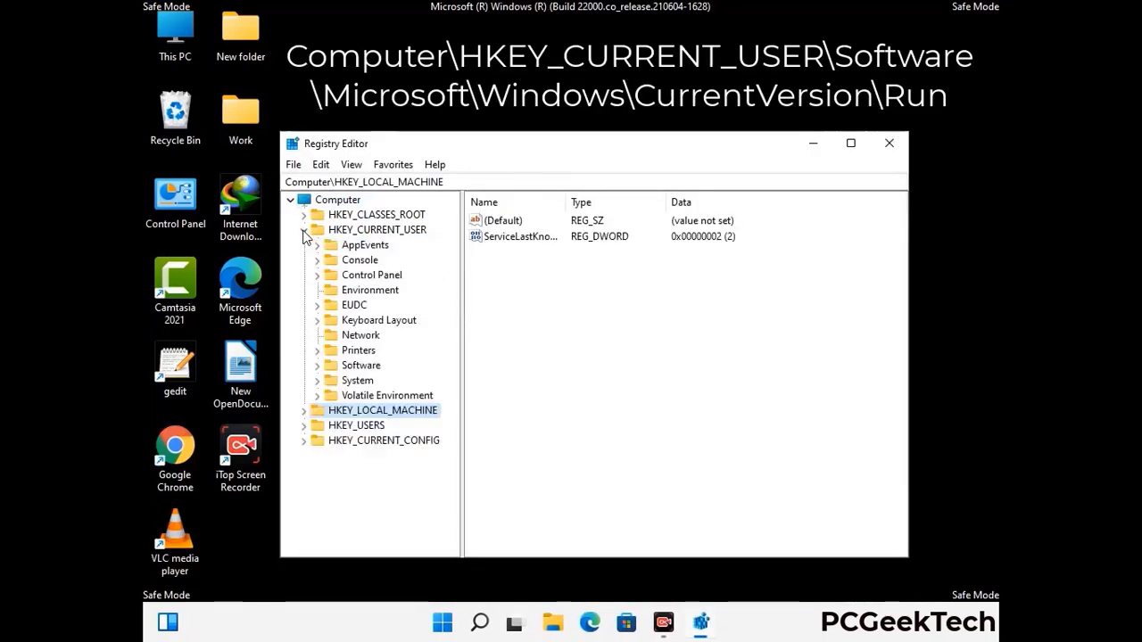
pyautogui.click(356, 366)
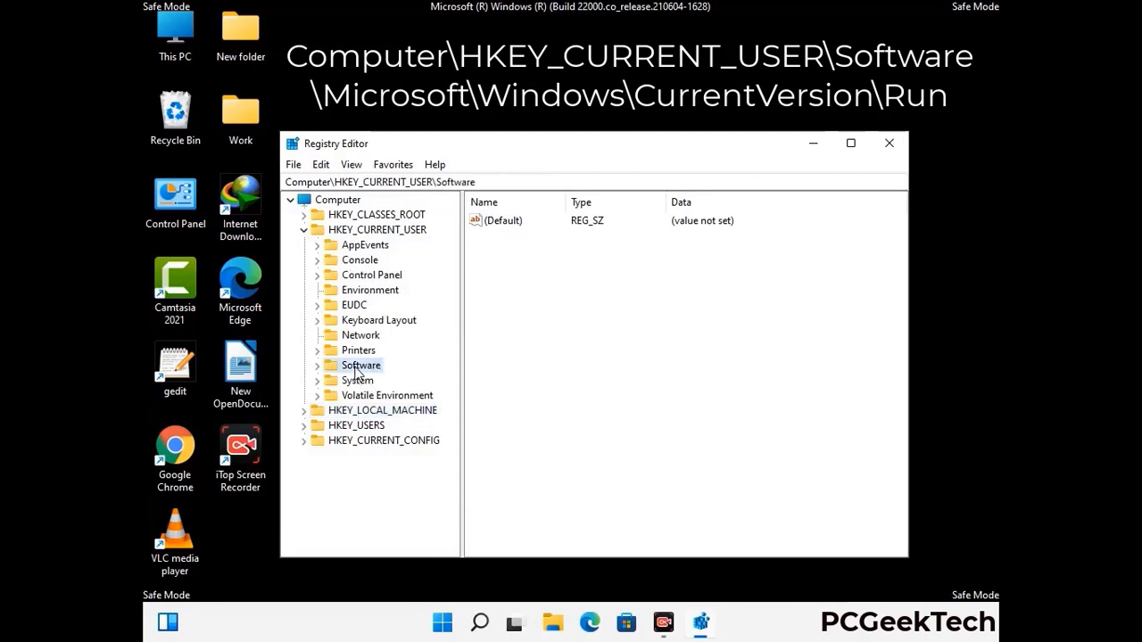
pyautogui.click(318, 367)
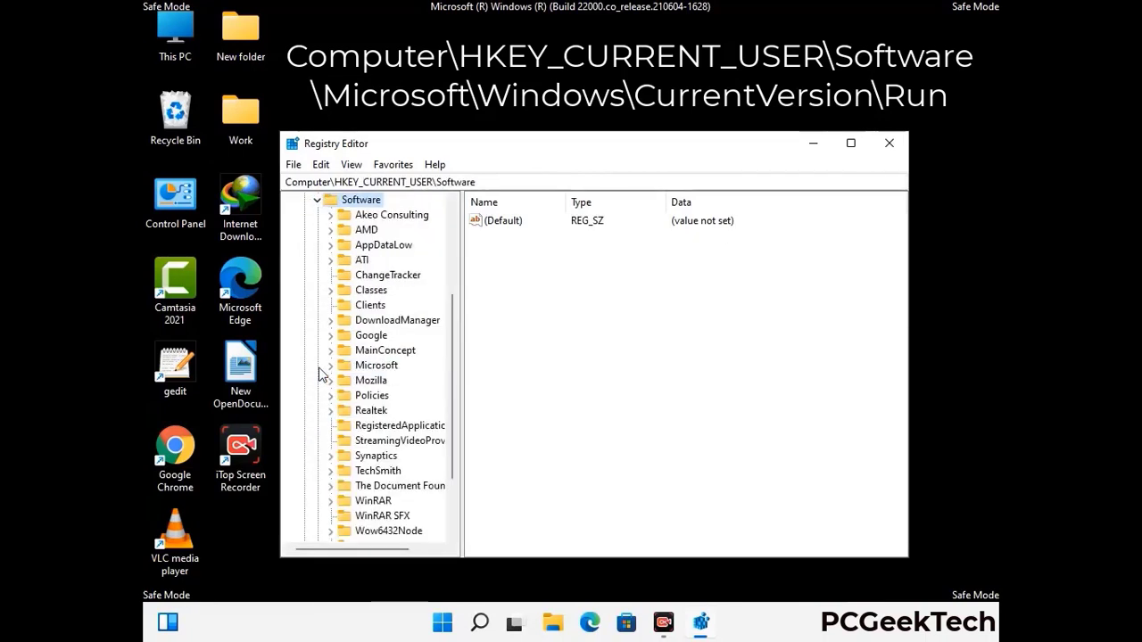
pyautogui.doubleClick(372, 367)
# Step: Drill down through Windows into CurrentVersion to reveal its Run and RunOnce subkeys
pyautogui.scroll(-2, 413, 390)
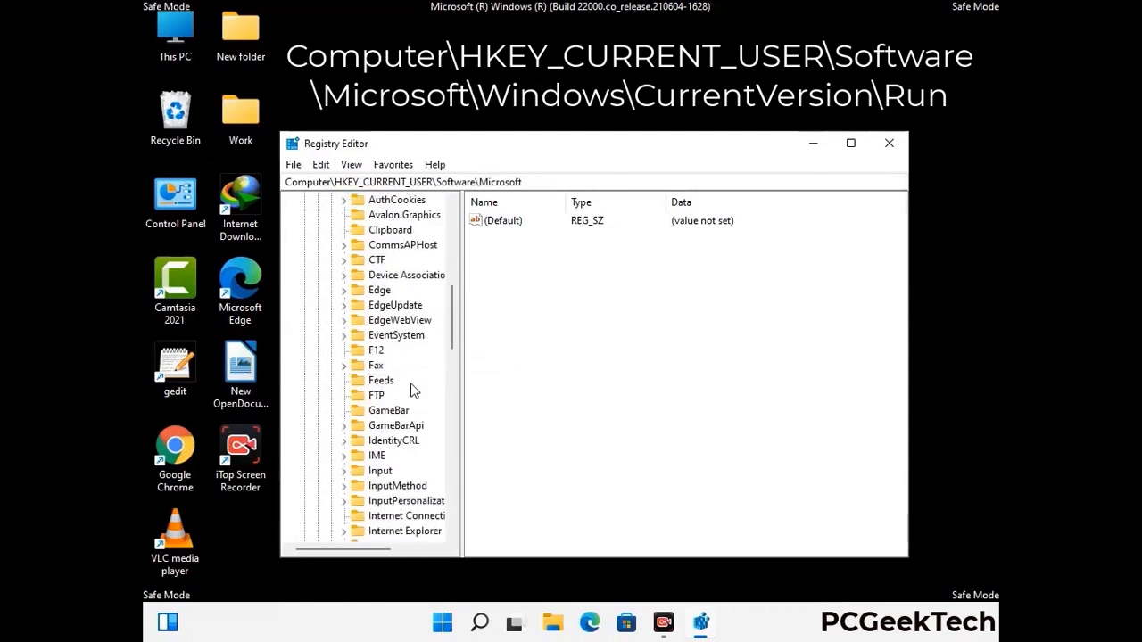
pyautogui.scroll(-3, 413, 390)
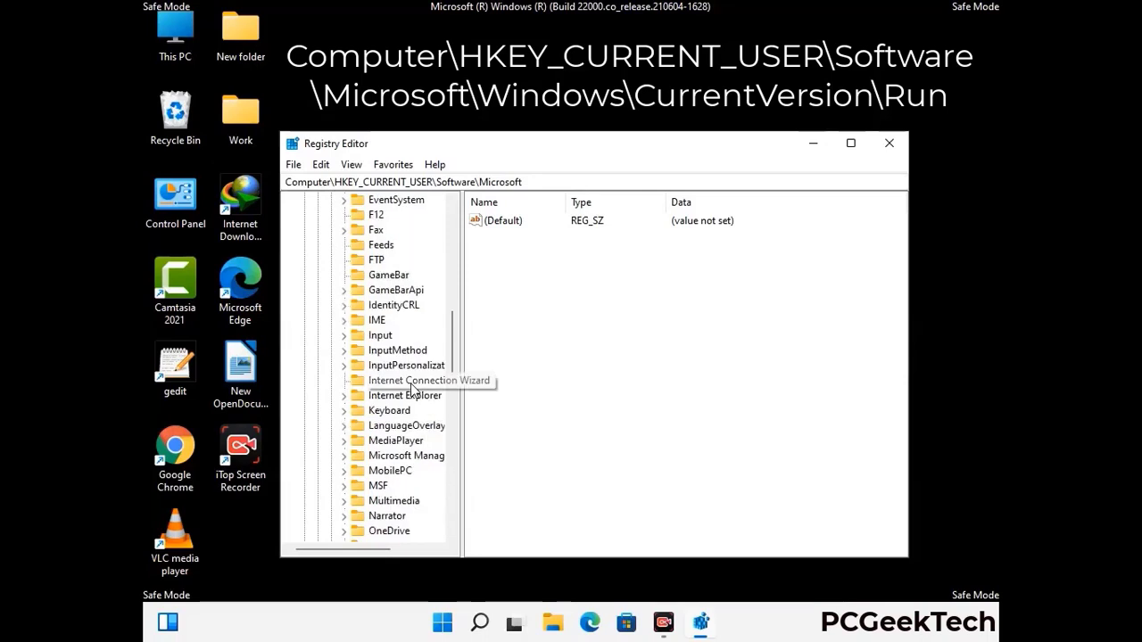
pyautogui.scroll(-2, 413, 389)
pyautogui.scroll(-7, 413, 390)
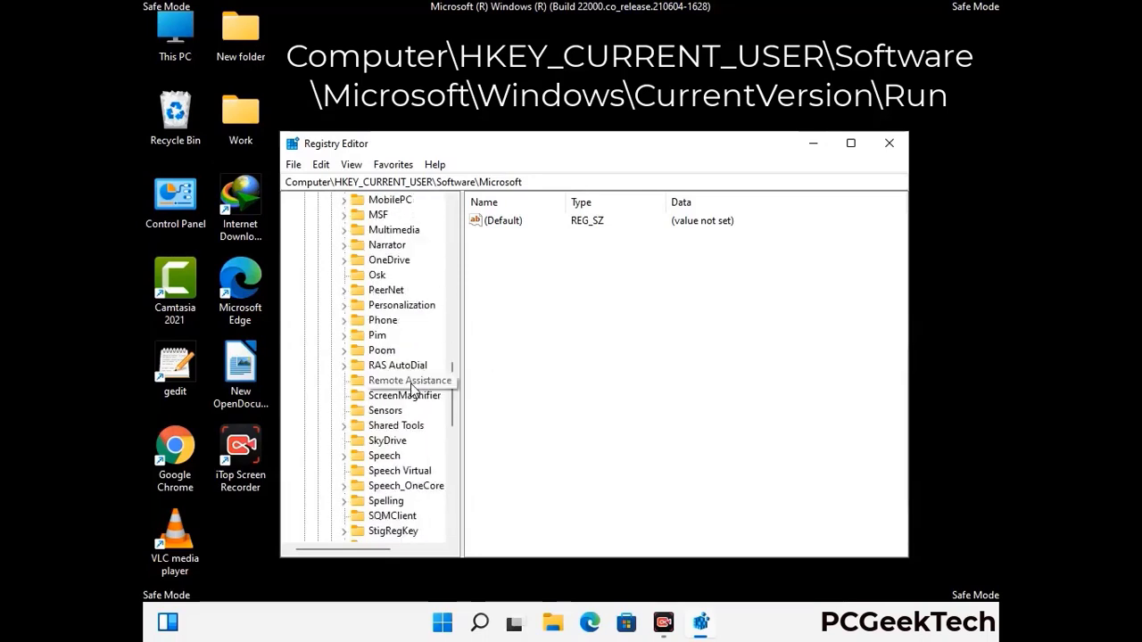
pyautogui.scroll(-2, 413, 390)
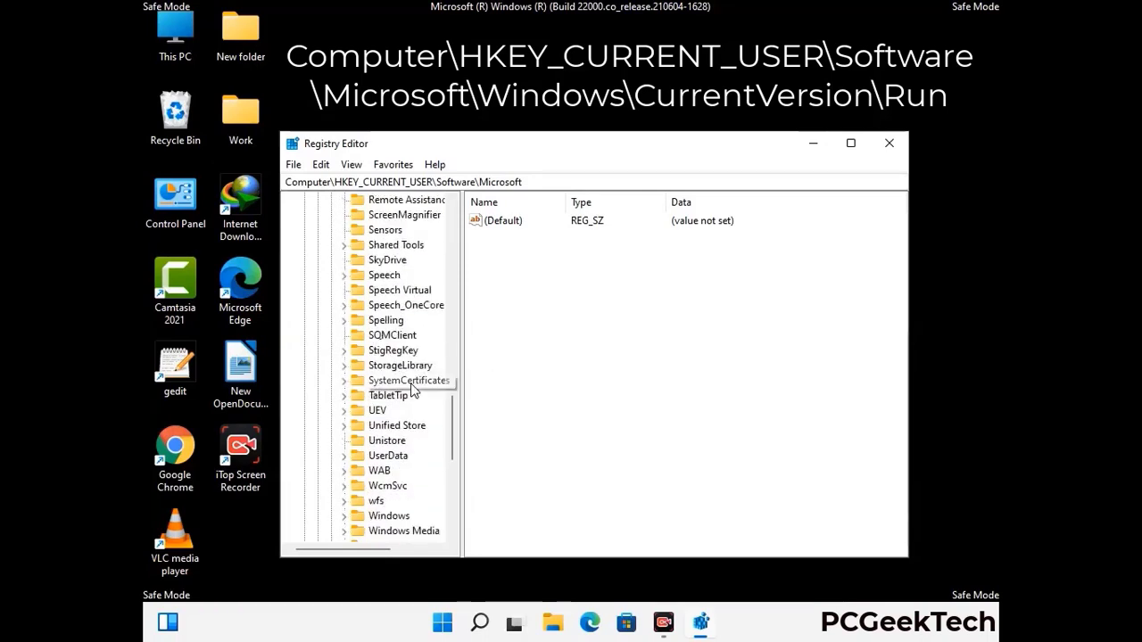
pyautogui.scroll(-1, 413, 390)
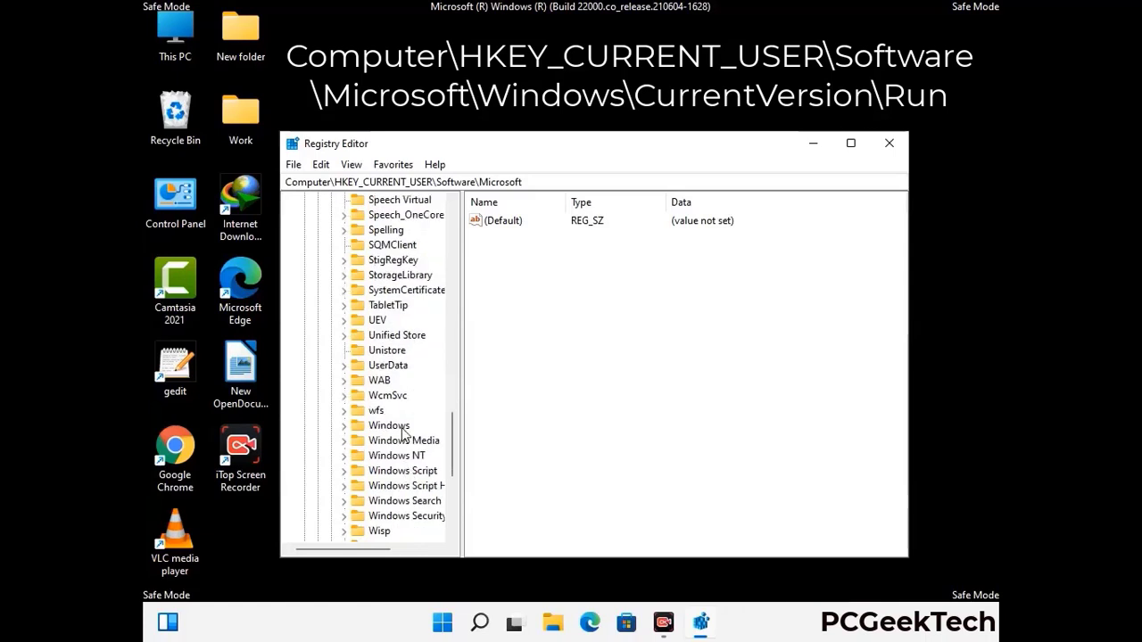
pyautogui.doubleClick(401, 426)
pyautogui.doubleClick(414, 412)
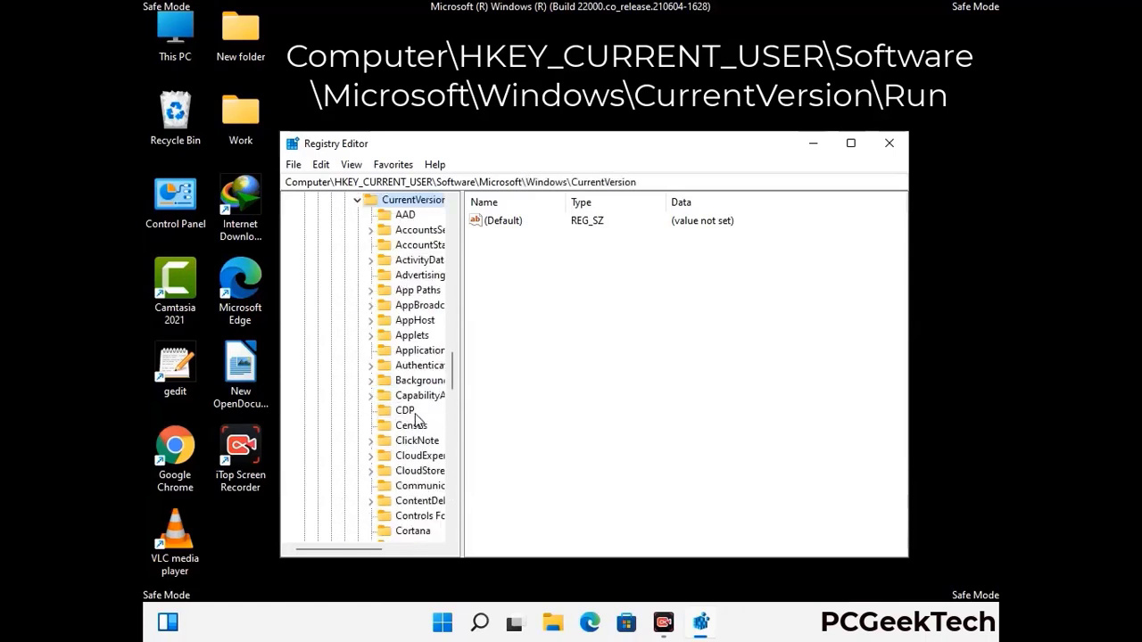
pyautogui.scroll(-5, 409, 393)
pyautogui.scroll(-3, 408, 390)
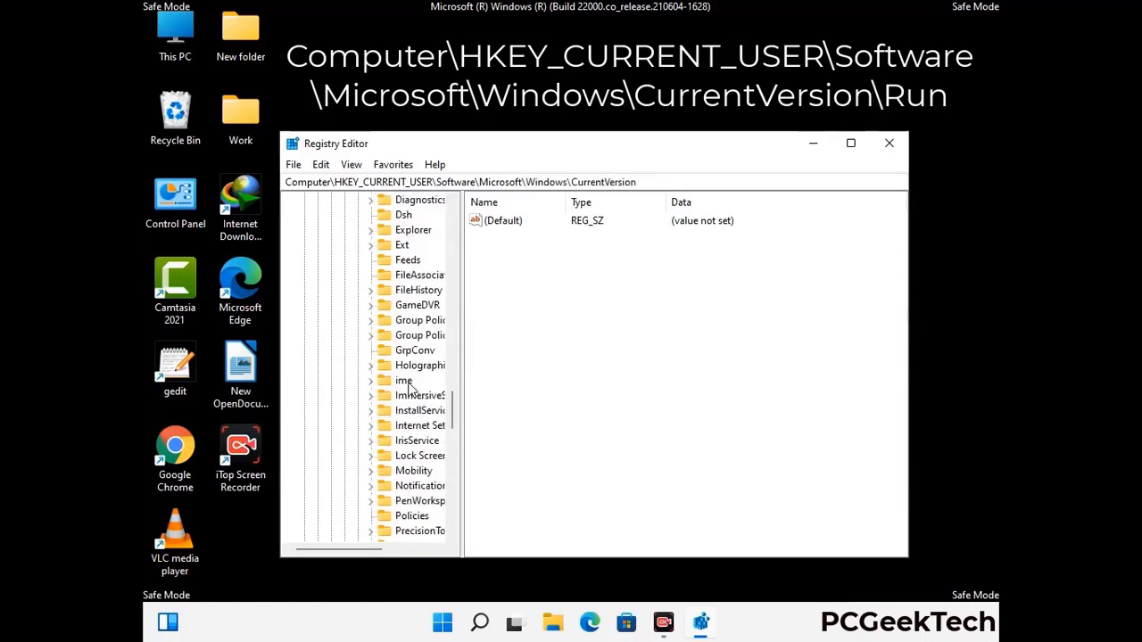
pyautogui.scroll(-4, 408, 391)
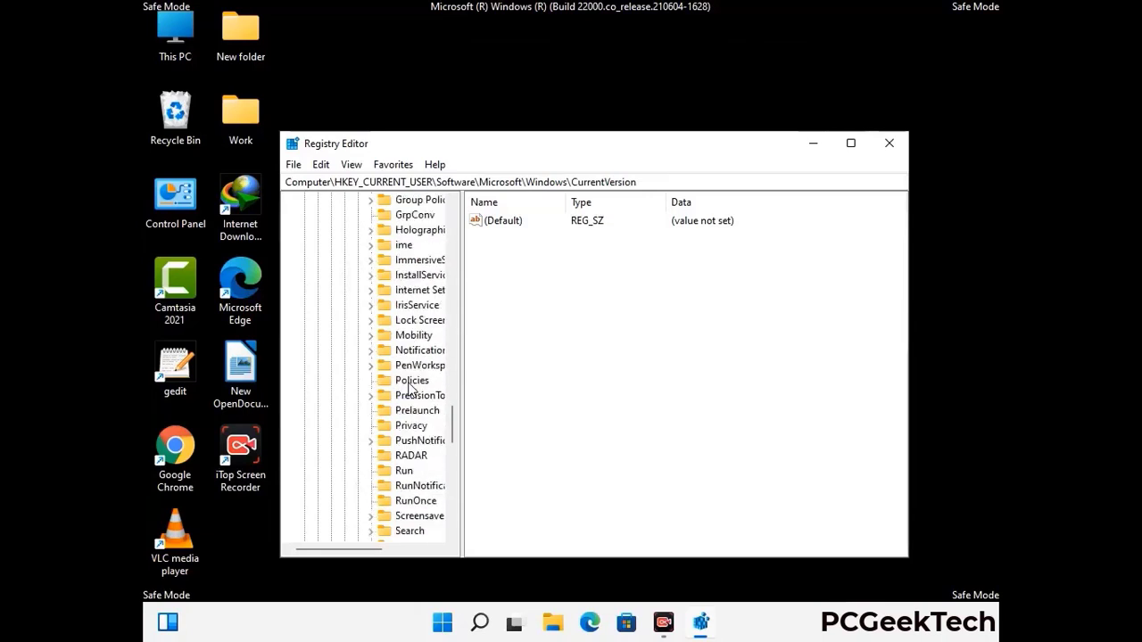
# Step: Delete the ScreenRec value from the Run key, leaving IDMan, MicrosoftEdgeAutoLaunch and OneDrive
pyautogui.click(406, 426)
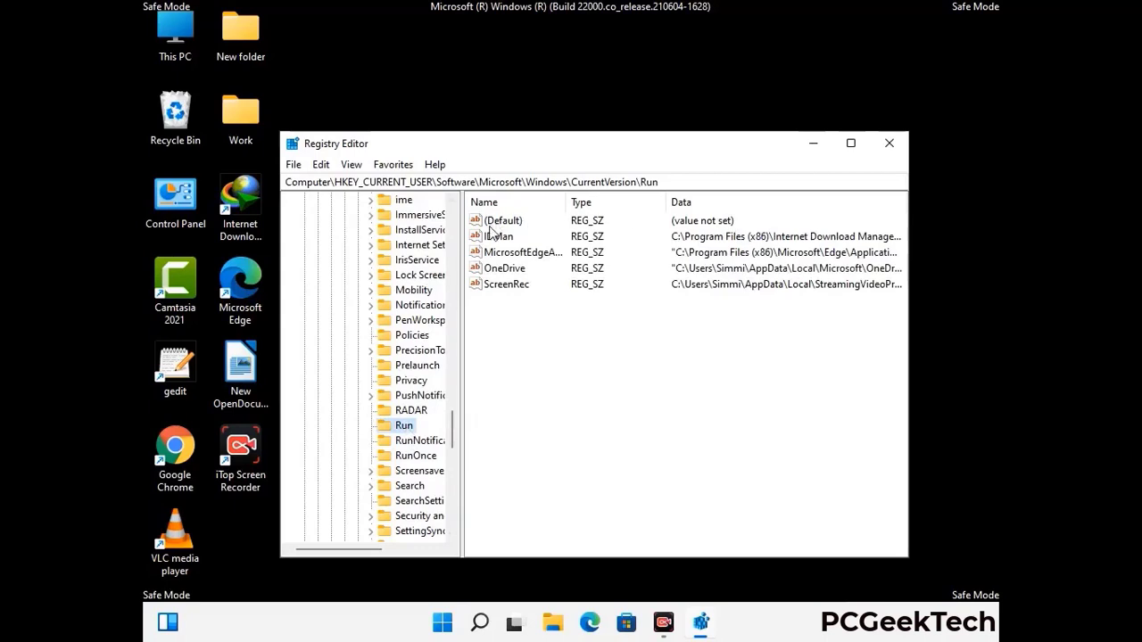
pyautogui.click(506, 289)
pyautogui.click(578, 288)
pyautogui.click(516, 287)
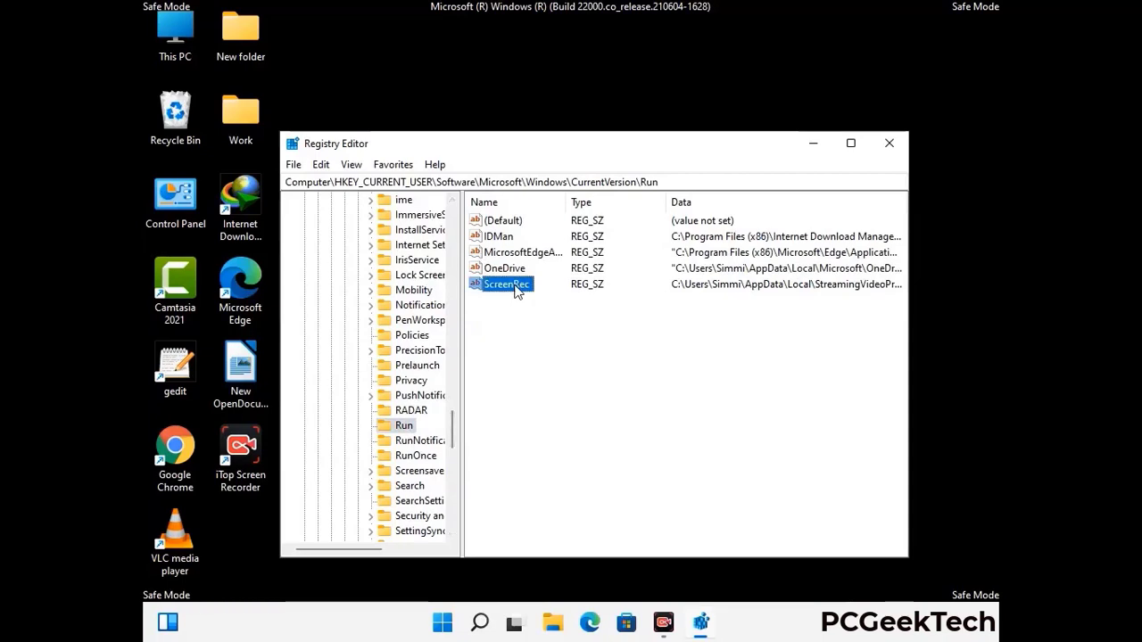
pyautogui.rightClick(516, 288)
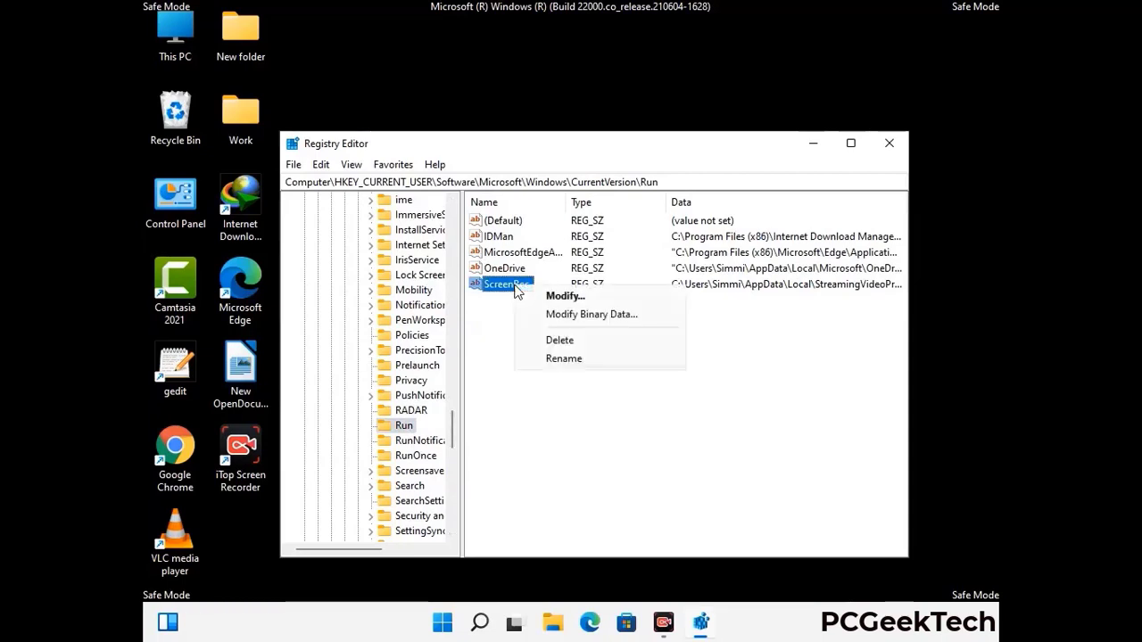
pyautogui.click(548, 339)
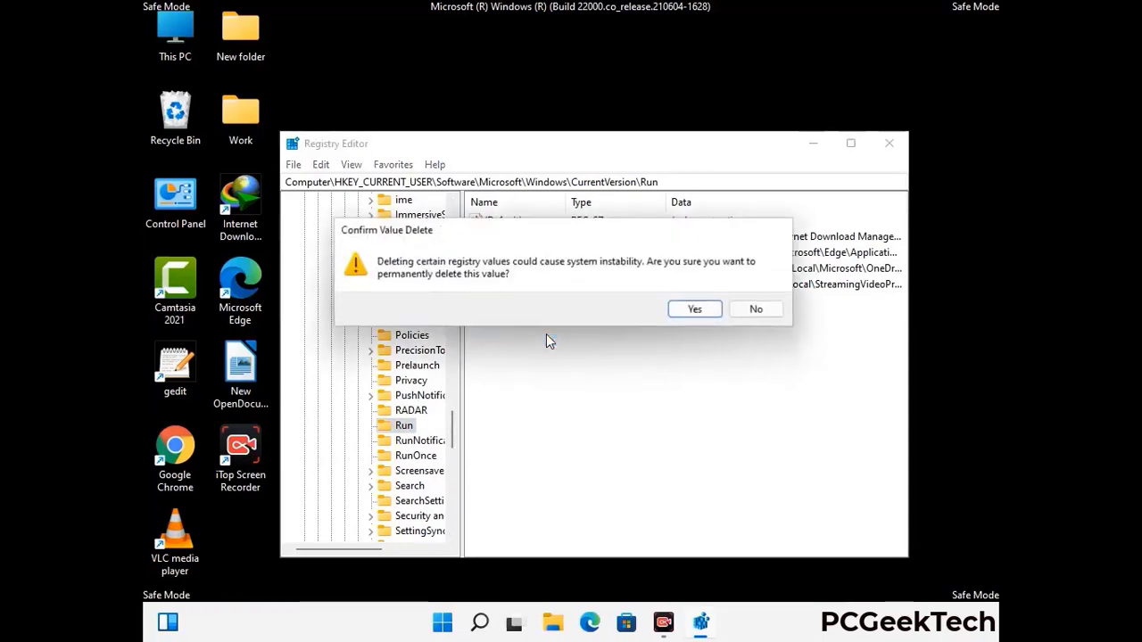
pyautogui.click(713, 312)
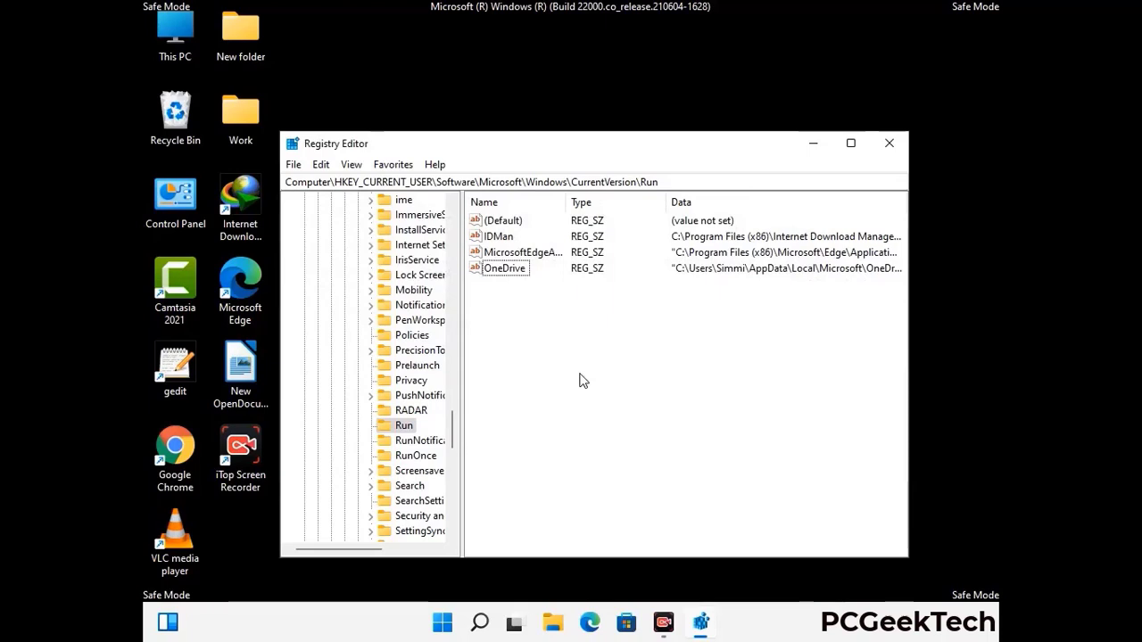
# Step: Search the registry for 'Virus Name', cancel the search, and close Registry Editor
pyautogui.hotkey('ctrl', 'f')
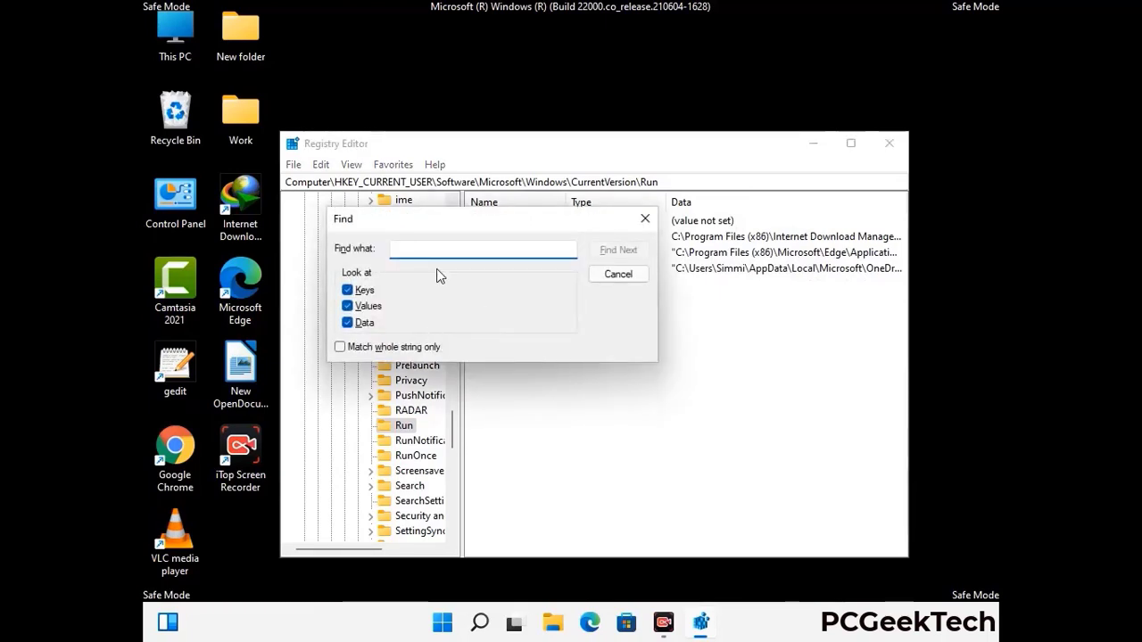
pyautogui.write('Virus Name')
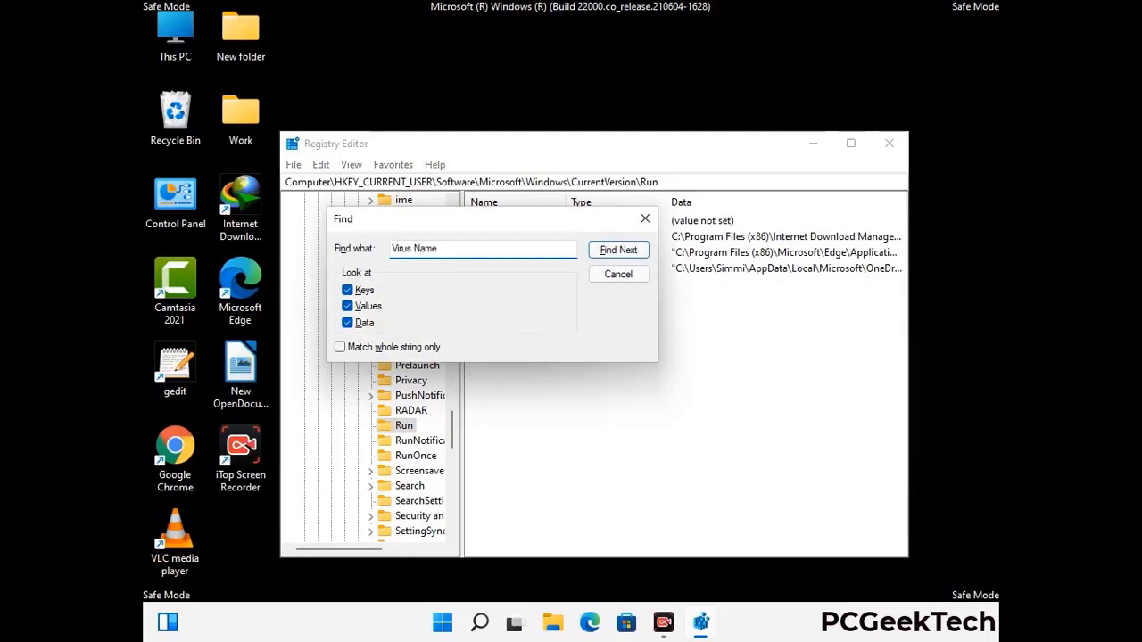
pyautogui.click(604, 253)
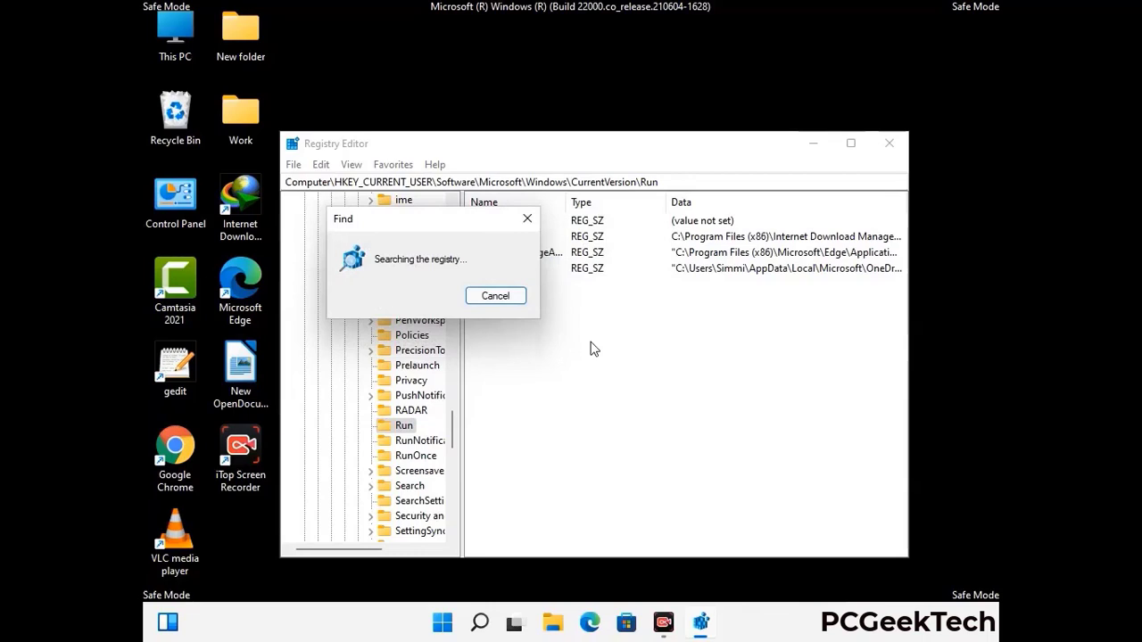
pyautogui.click(527, 219)
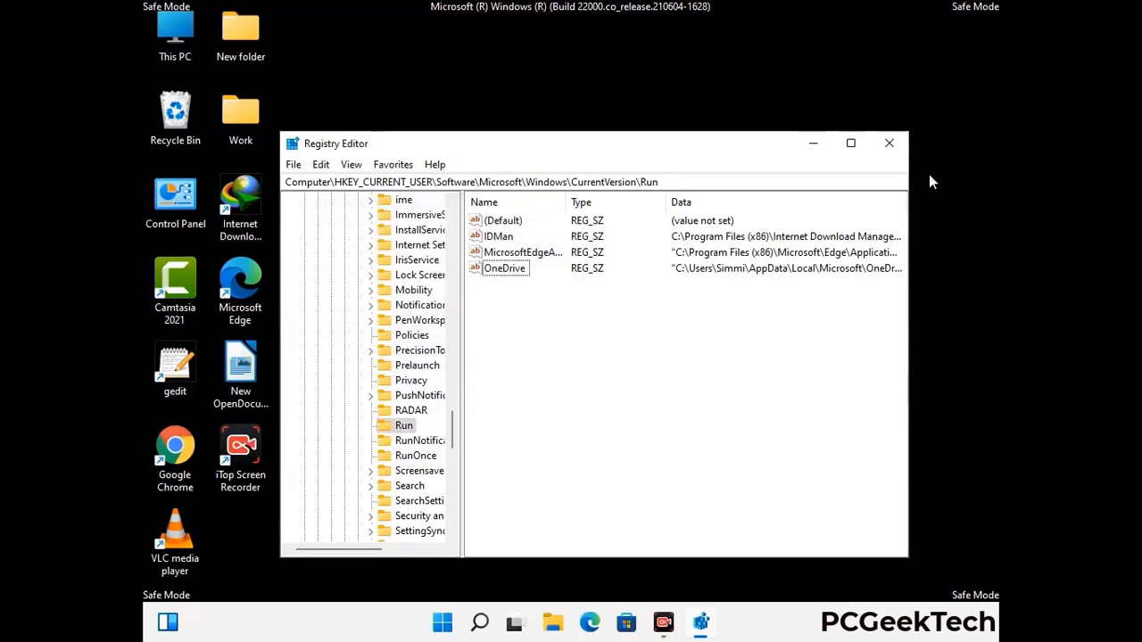
pyautogui.click(889, 144)
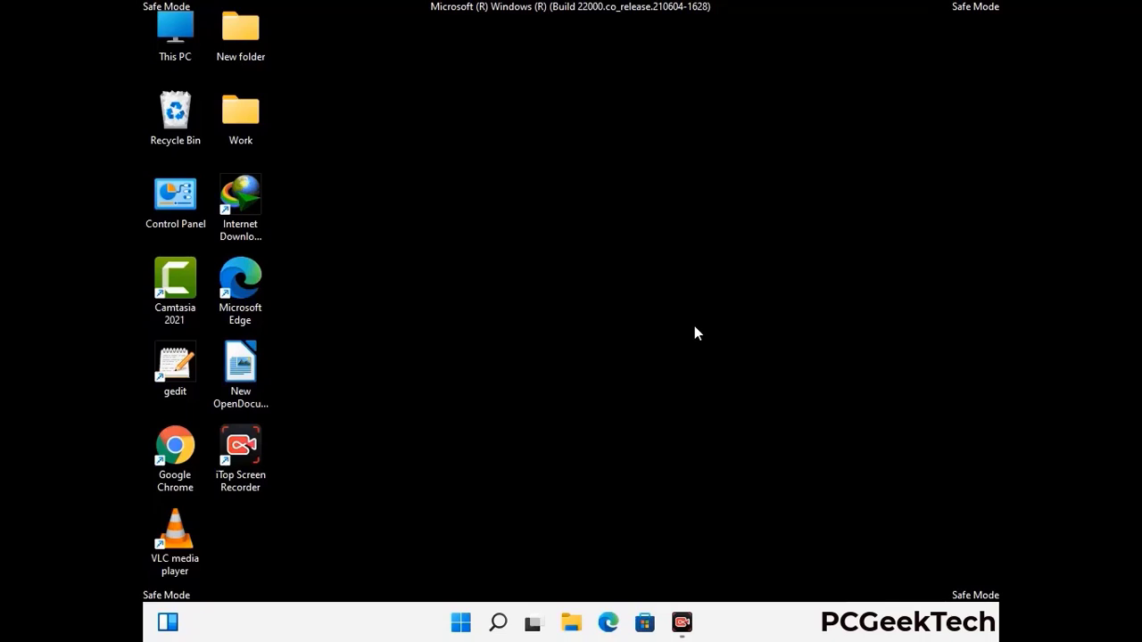
# Step: Launch System Configuration by running msconfig
pyautogui.press('super+r')
pyautogui.moveTo(332, 416); pyautogui.dragTo(584, 178)
pyautogui.write('ms')
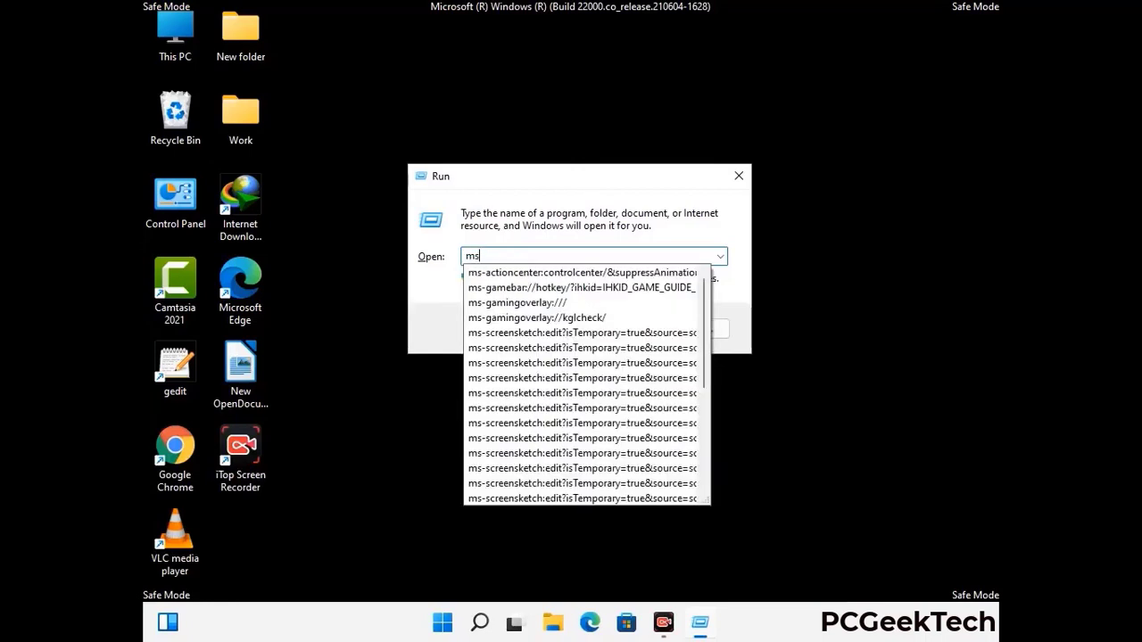
pyautogui.write('config')
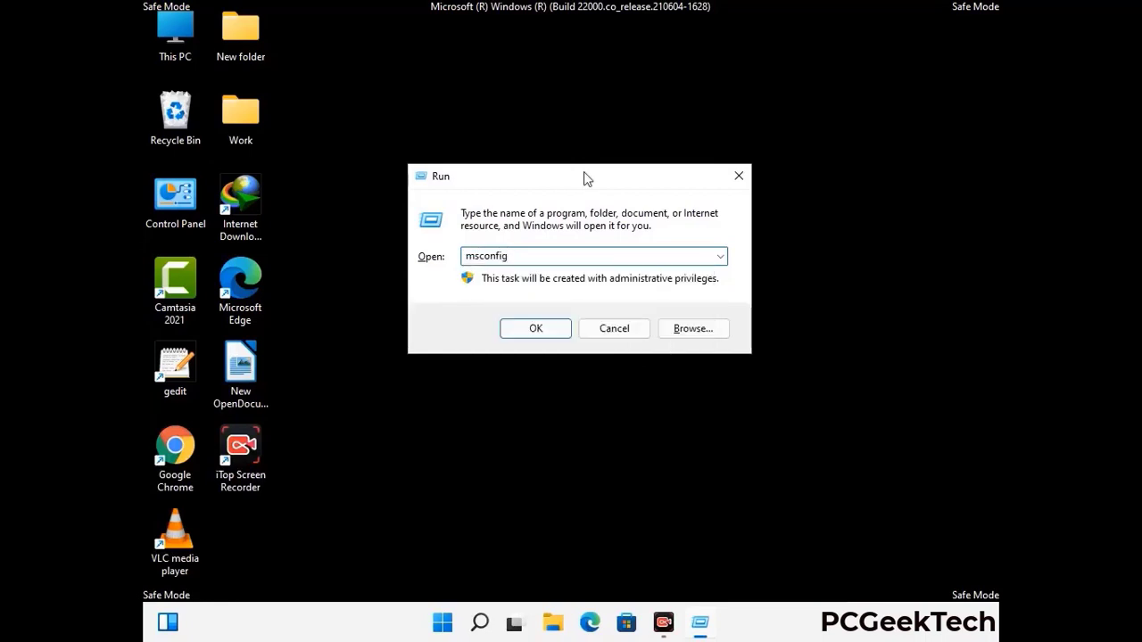
pyautogui.click(528, 328)
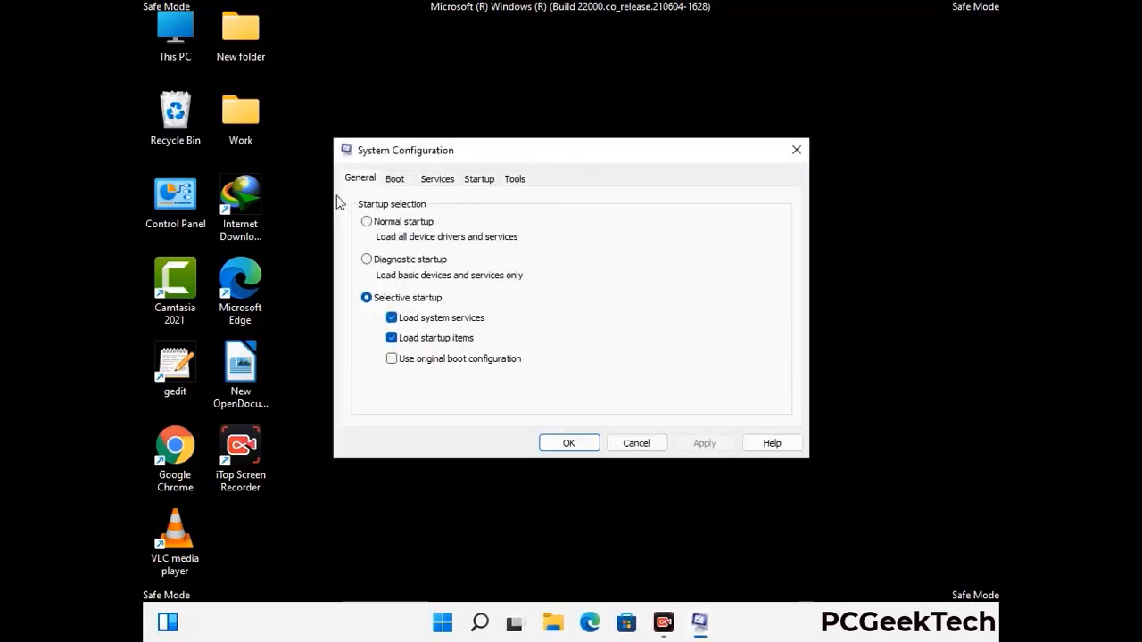
# Step: Untick Safe boot on the Boot tab and apply the change
pyautogui.click(394, 181)
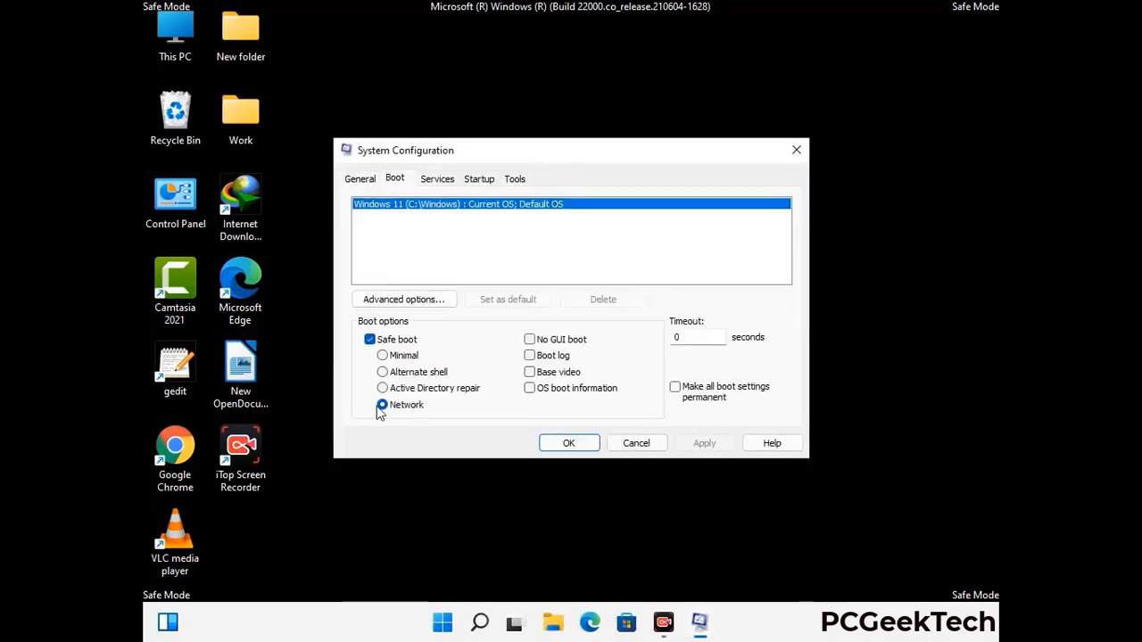
pyautogui.click(370, 339)
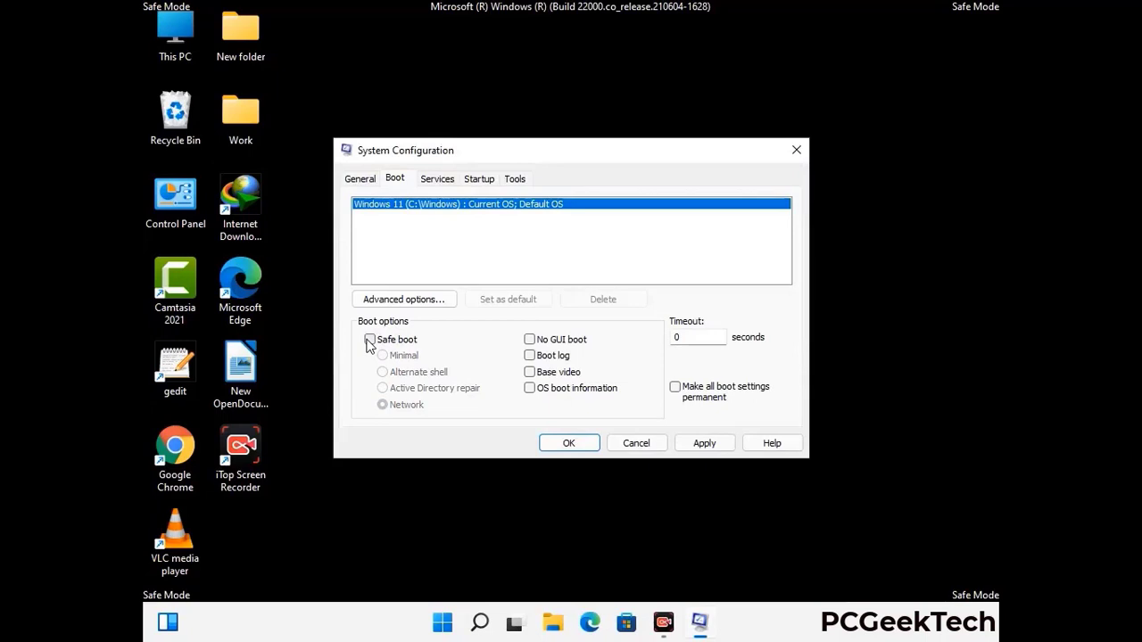
pyautogui.click(700, 446)
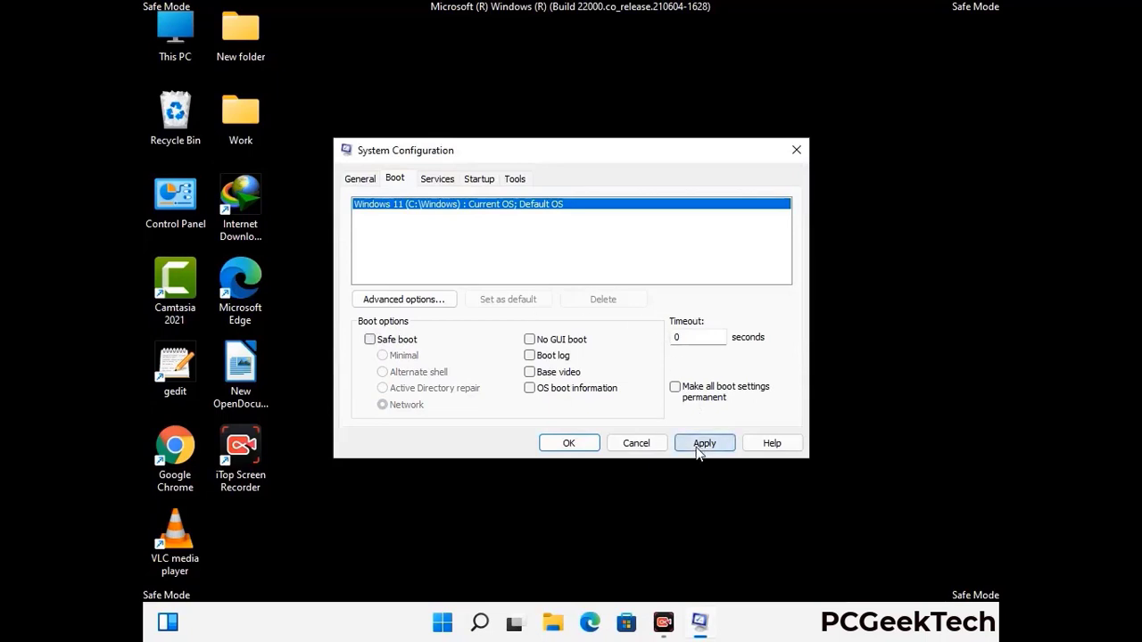